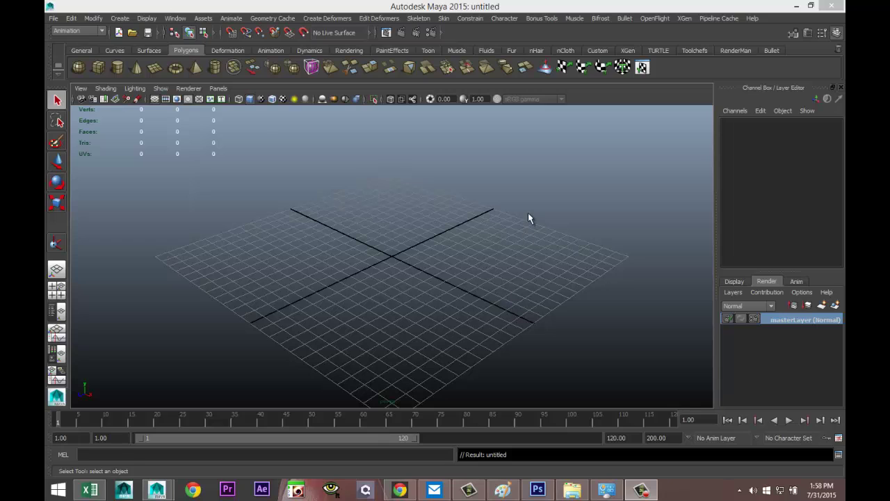
- Draw a polygon sphere out from the grid origin
click(53, 18)
click(77, 36)
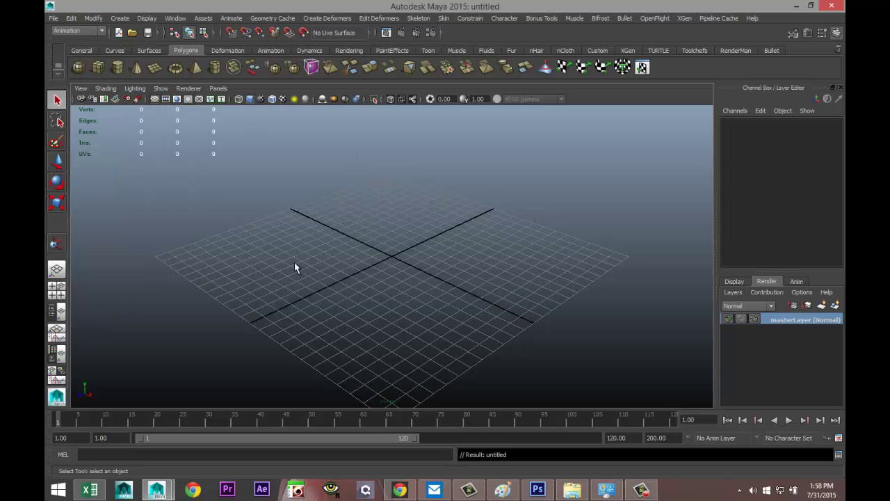
click(78, 67)
drag(394, 258, 417, 271)
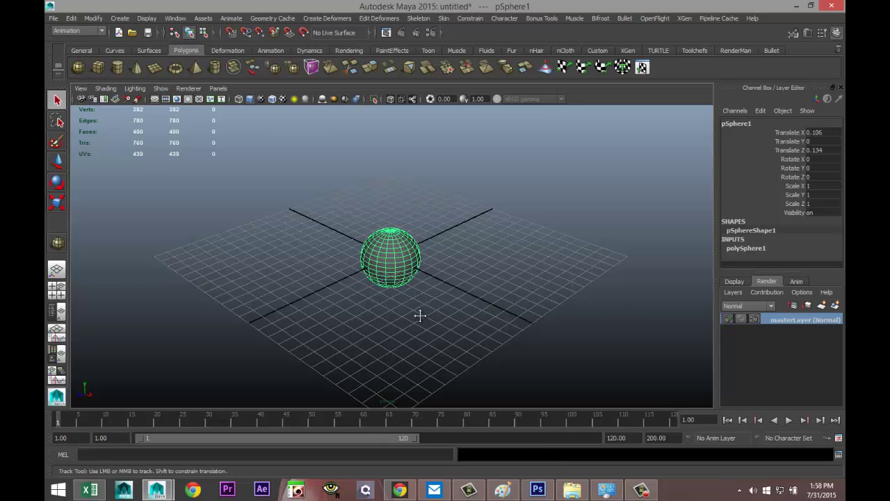
alt+drag(420, 313, 373, 343)
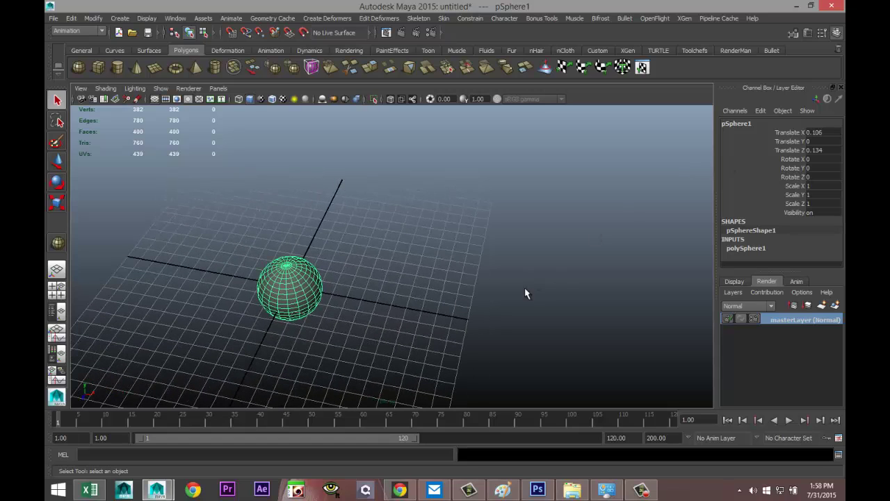
- Set pSphere1's Translate X, Y and Z to 0 in the Attribute Editor
key(ctrl+a)
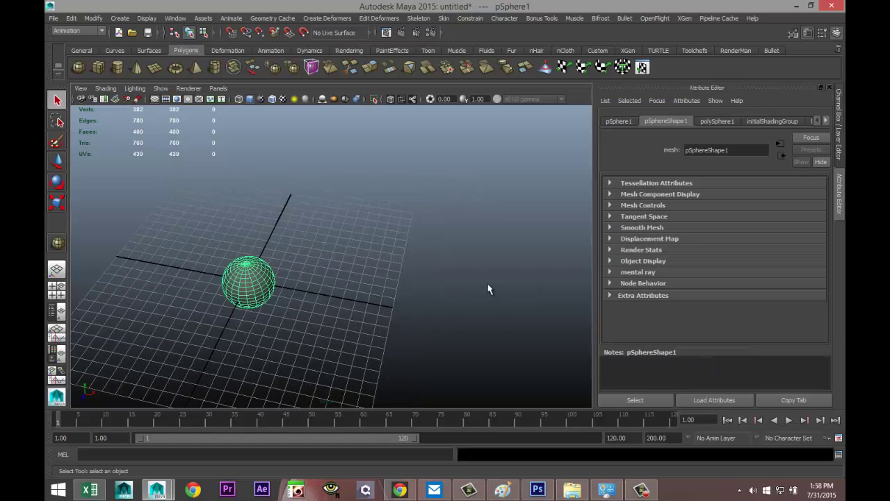
click(619, 122)
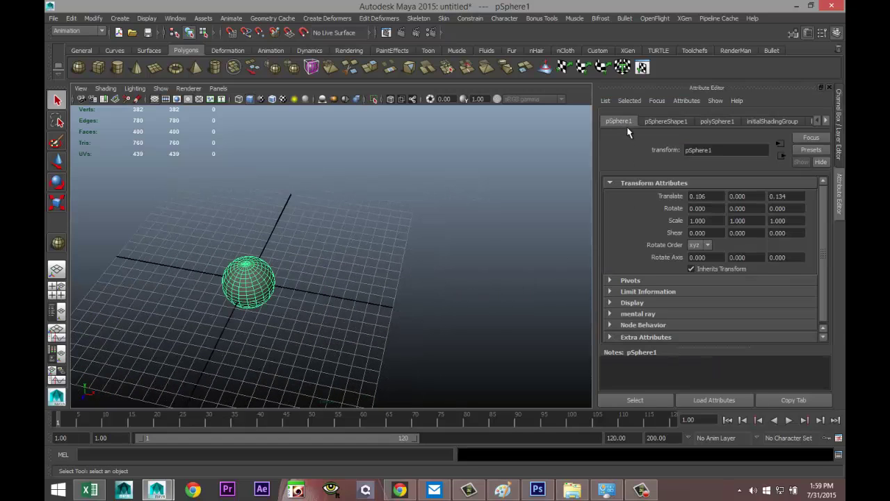
click(722, 197)
text(0)
click(777, 197)
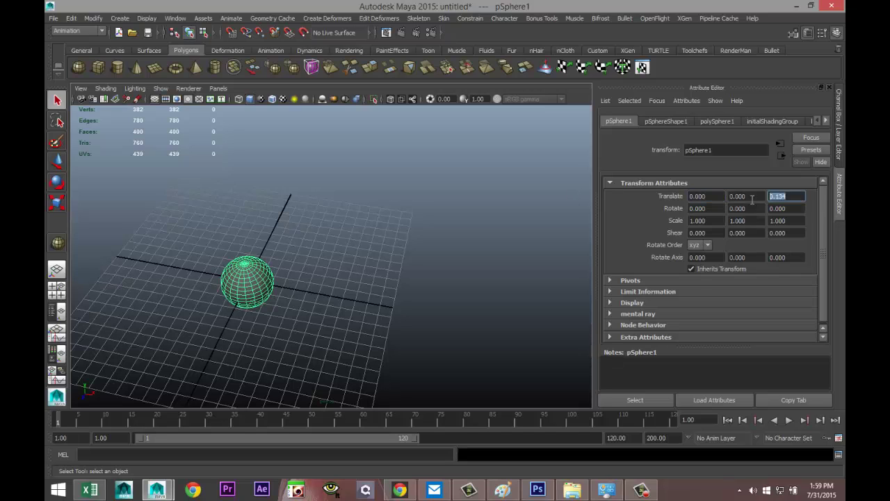
text(0)
click(756, 197)
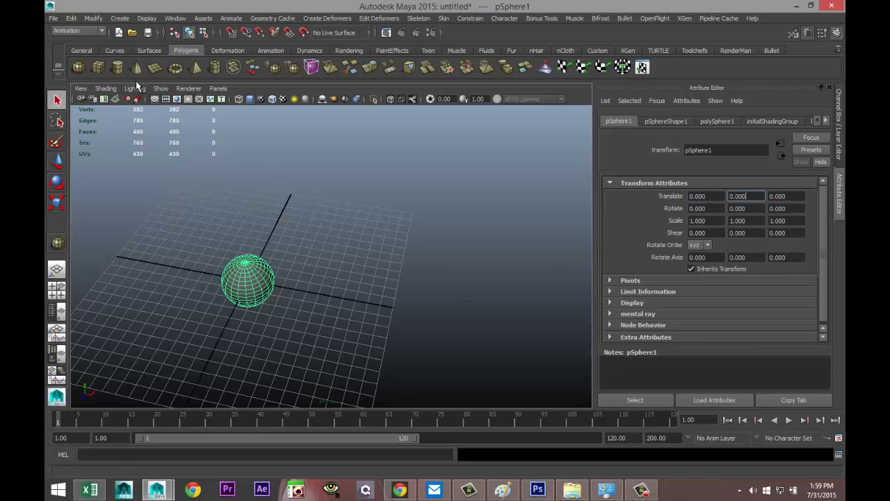
click(117, 67)
- Draw a tall polygon cylinder and set its Rotate Z to -90 so it lies flat
mouse_move(339, 310)
mouse_down()
mouse_move(371, 311)
mouse_move(354, 183)
mouse_move(350, 202)
mouse_up()
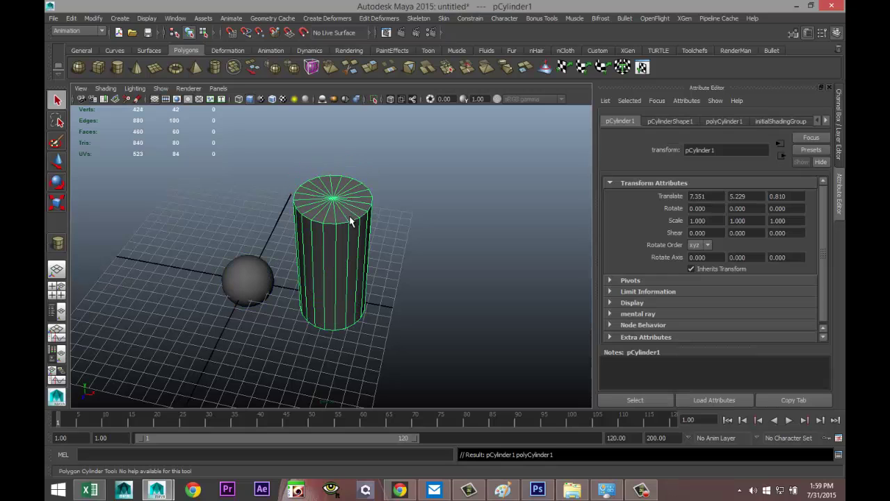
key(e)
drag(367, 234, 482, 297)
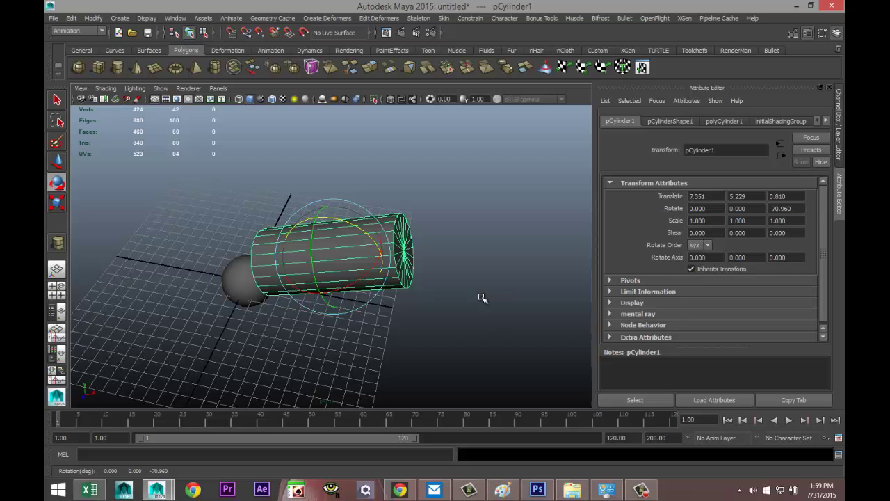
drag(791, 208, 738, 213)
text(-90)
key(Return)
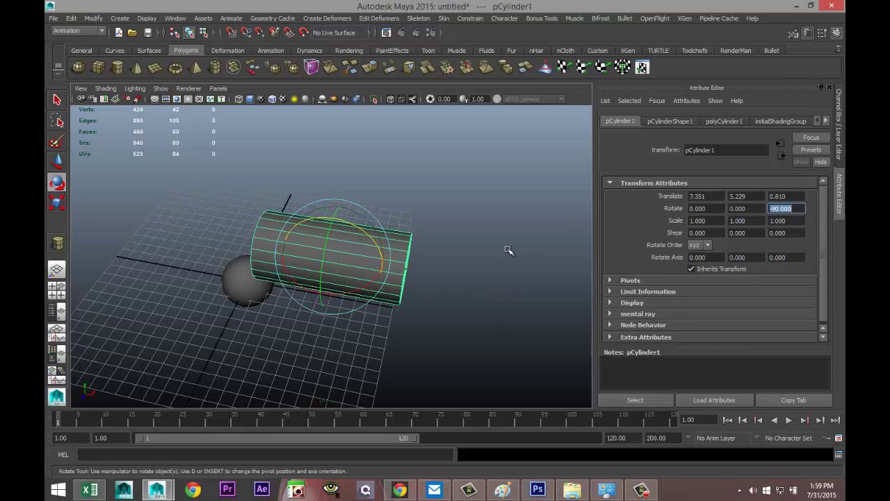
- Zero the cylinder's Translate X, Y and Z to centre it at the origin
alt+drag(452, 275, 459, 279)
double_click(715, 195)
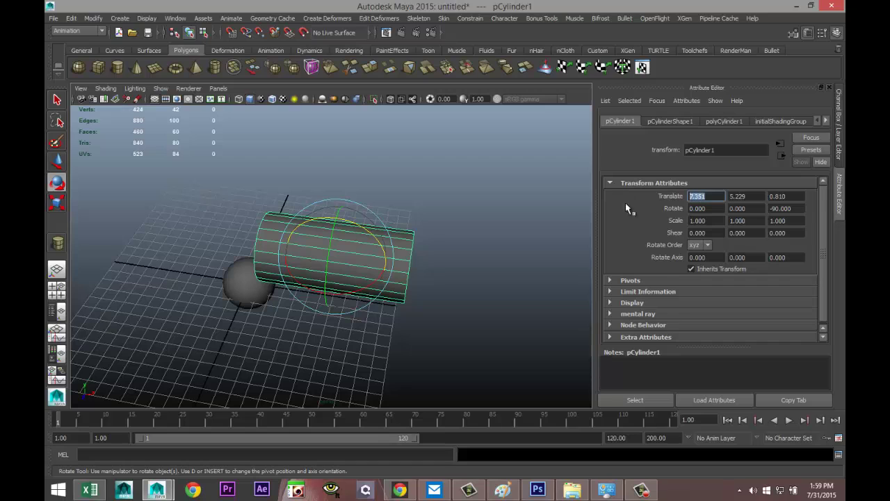
text(0)
key(Tab)
text(0)
key(Tab)
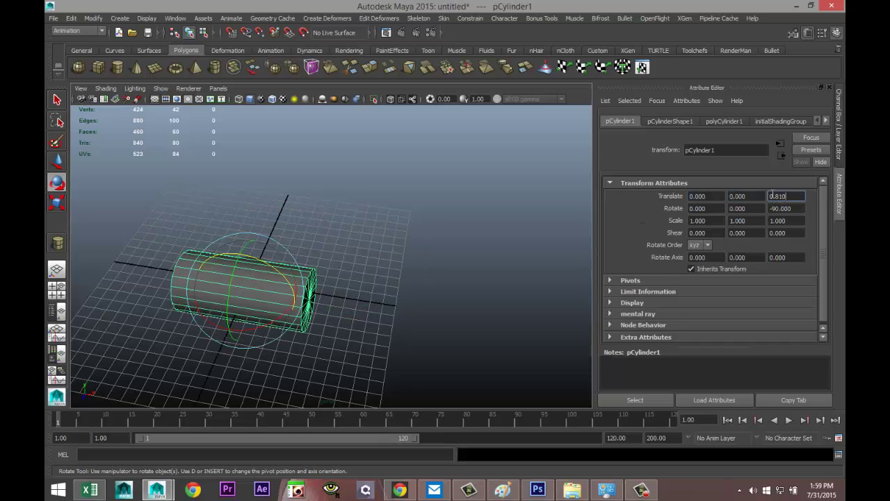
text(0)
key(Return)
- Slide the cylinder along X beside the sphere and show the four-view layout
click(396, 288)
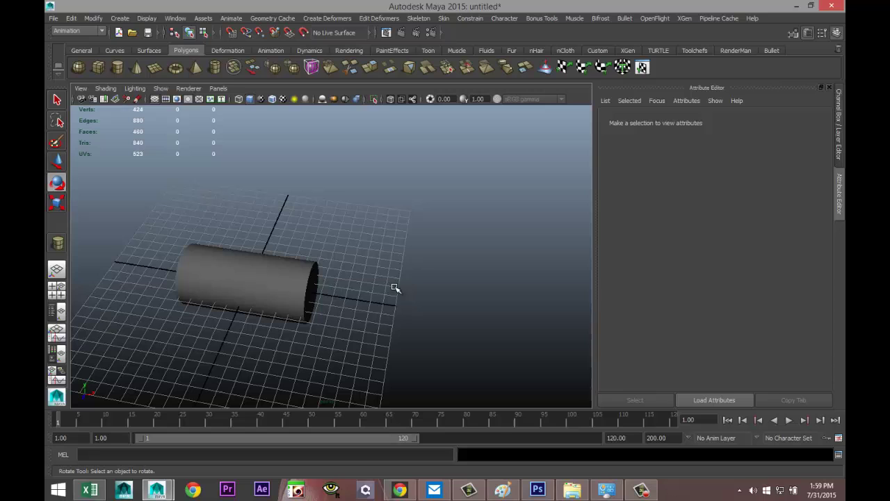
click(313, 290)
key(w)
drag(302, 291, 387, 304)
click(58, 296)
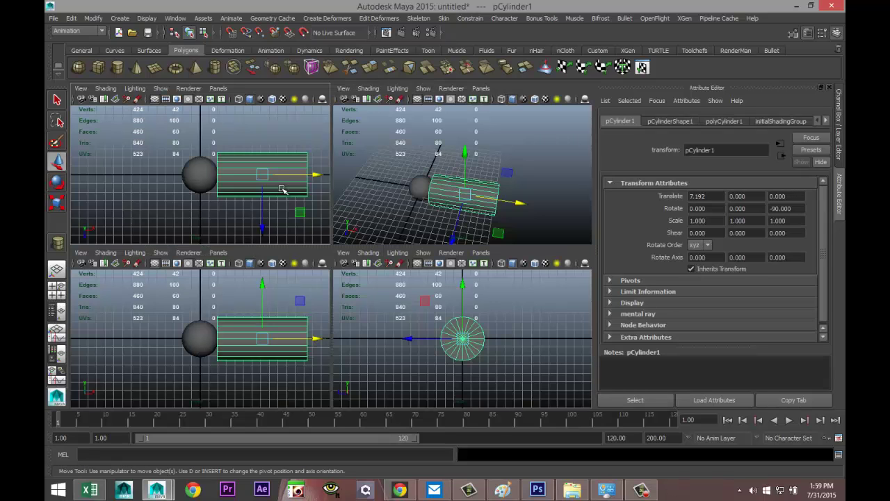
alt+middle_drag(312, 202, 234, 204)
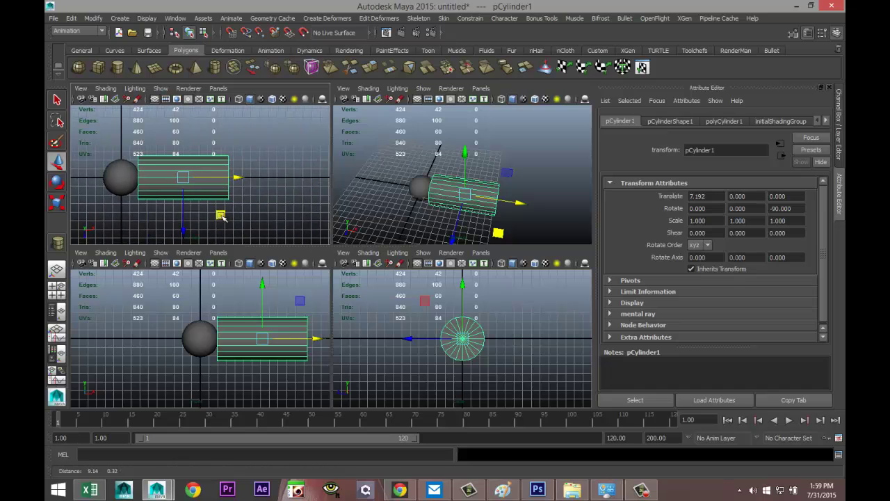
- Scale down the cylinder's far-end vertices to taper it
right_drag(231, 169, 198, 167)
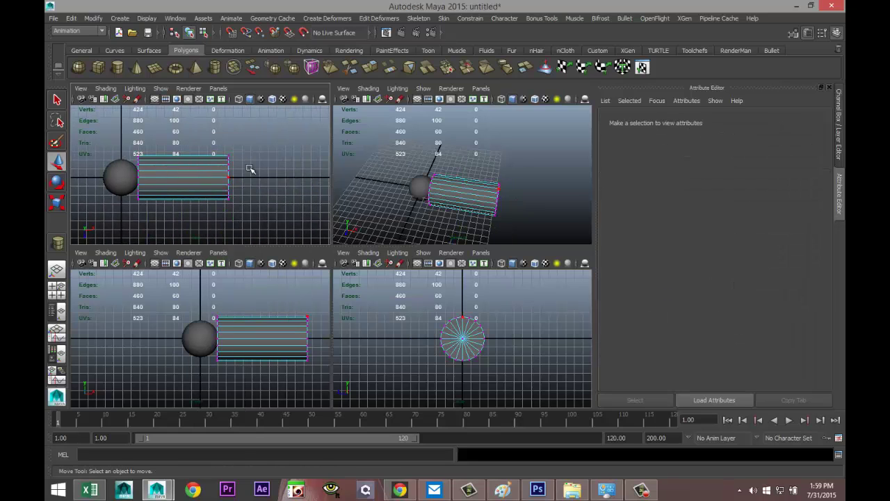
drag(219, 142, 264, 237)
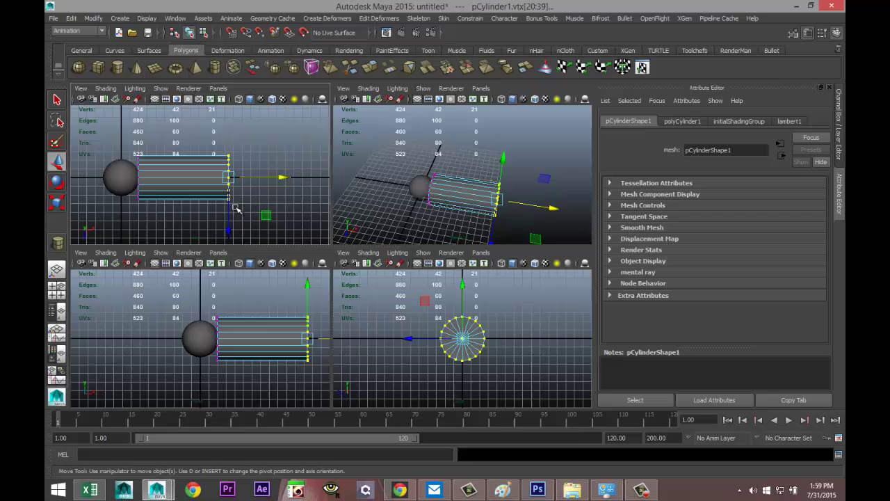
key(r)
drag(228, 178, 214, 179)
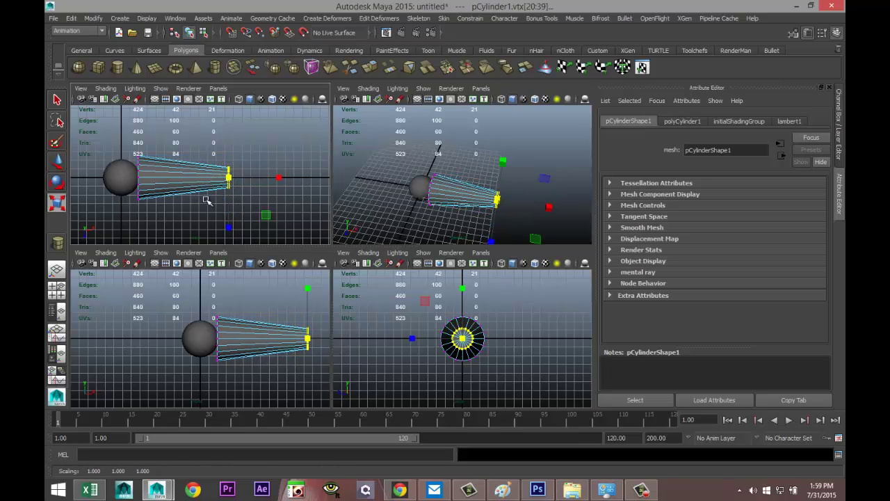
alt+middle_drag(222, 198, 176, 197)
- Combine the sphere and cylinder into one mesh, pSphere2, using the Polygons menu set
right_drag(160, 180, 189, 163)
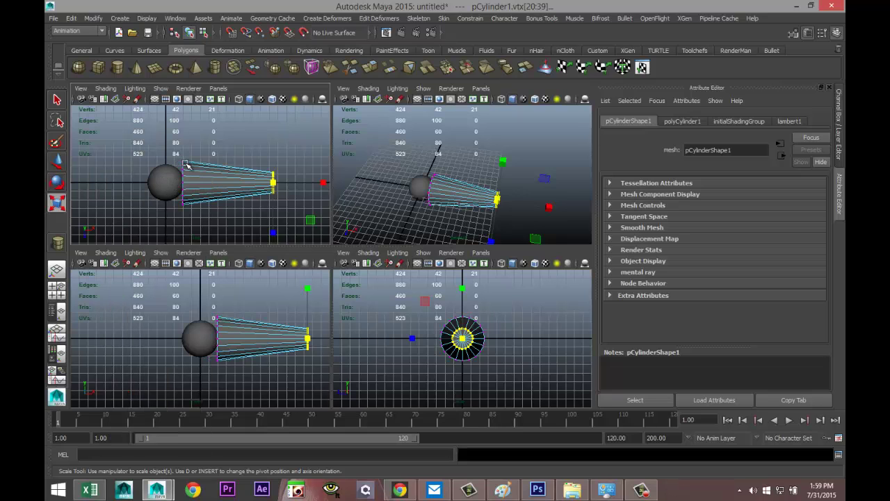
click(253, 189)
click(84, 32)
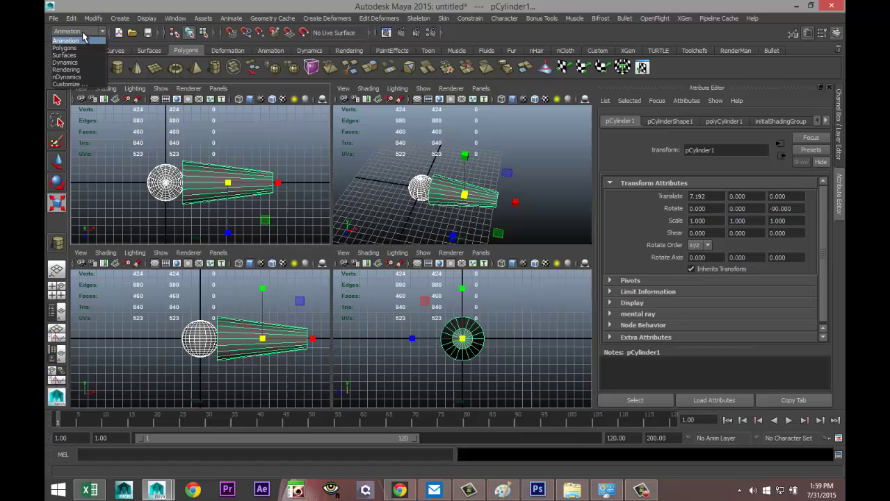
click(85, 49)
click(251, 19)
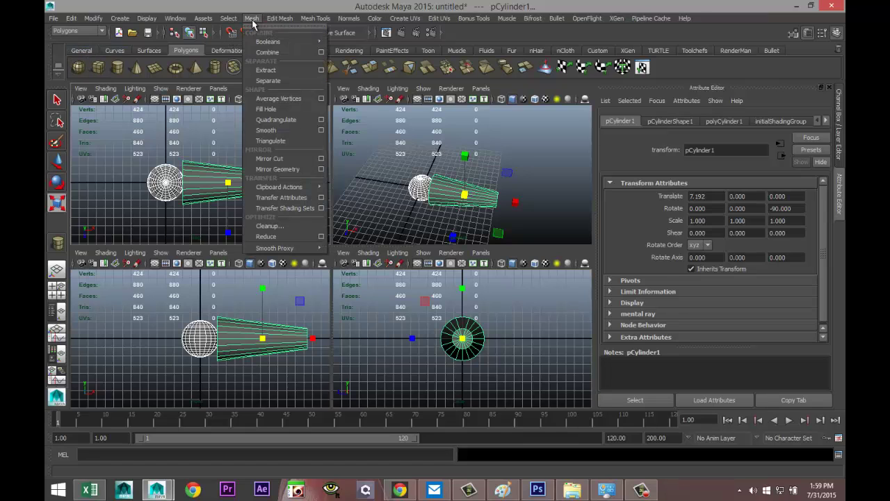
click(277, 53)
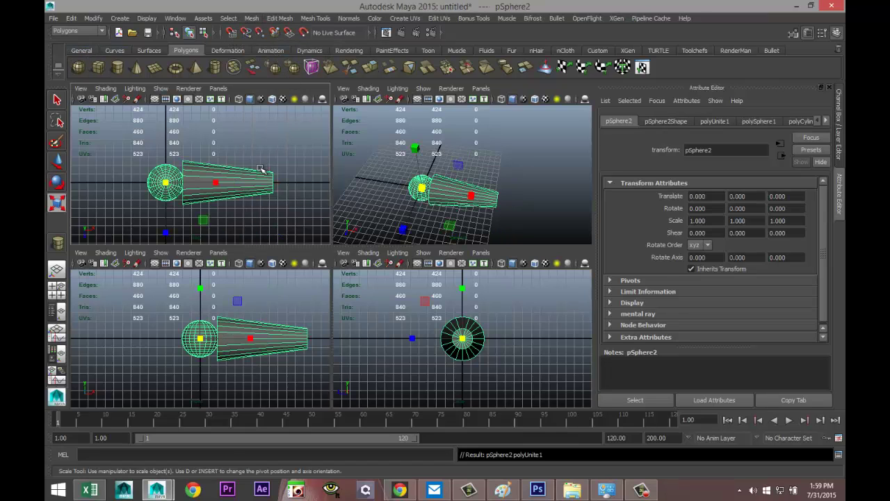
- Duplicate the arm piece as pSphere3, scale it to 0.792, and place it at the first limb's tip
key(r)
scroll(261, 172, down, 3)
key(ctrl+d)
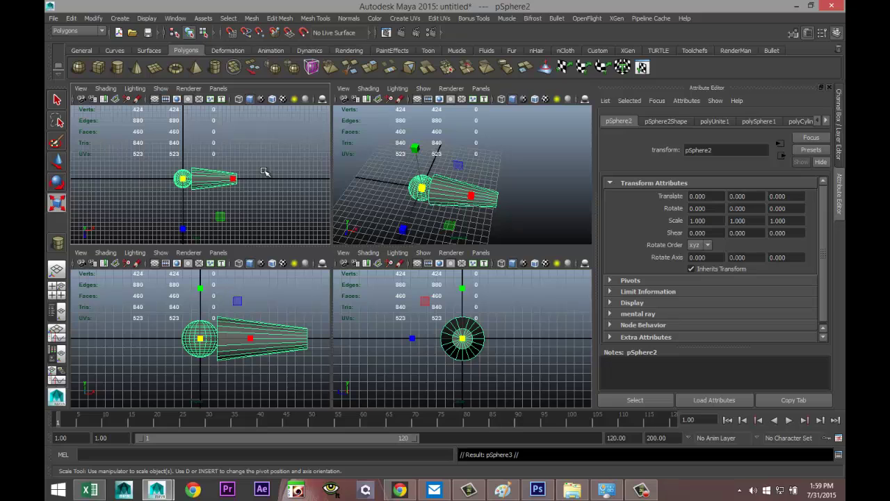
key(w)
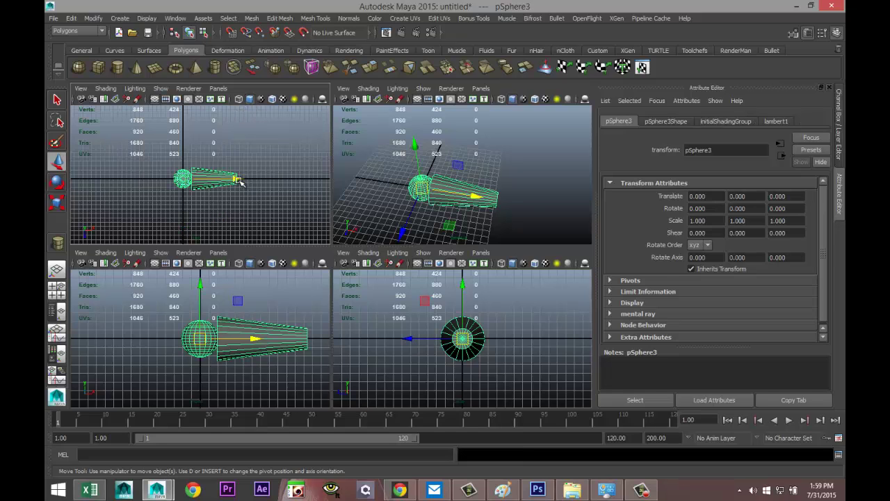
mouse_move(238, 182)
mouse_down()
mouse_move(304, 186)
mouse_move(236, 186)
mouse_up()
key(r)
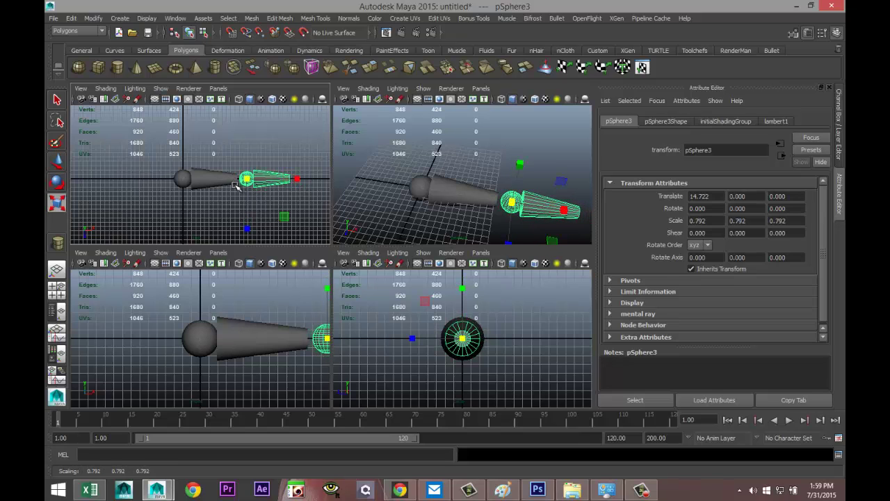
key(w)
drag(302, 180, 299, 180)
- Pull the forearm's end vertex ring outward along X to lengthen it, then view it in perspective
key(space)
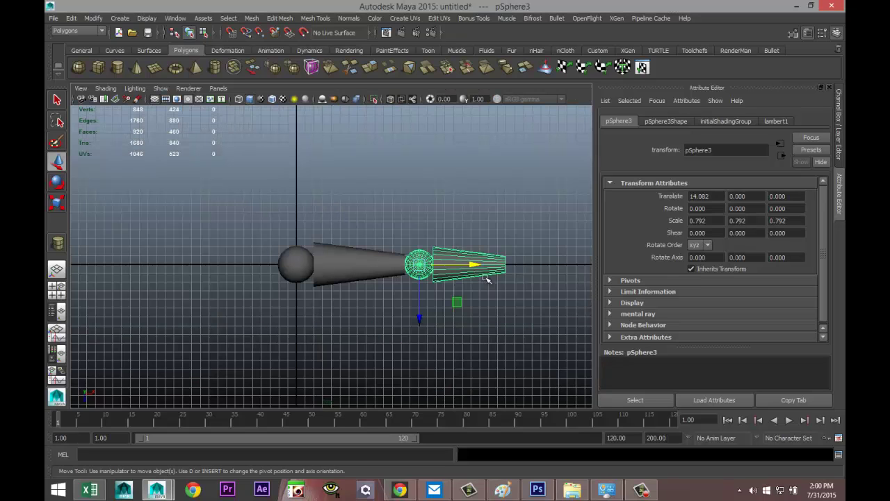
right_drag(500, 263, 497, 249)
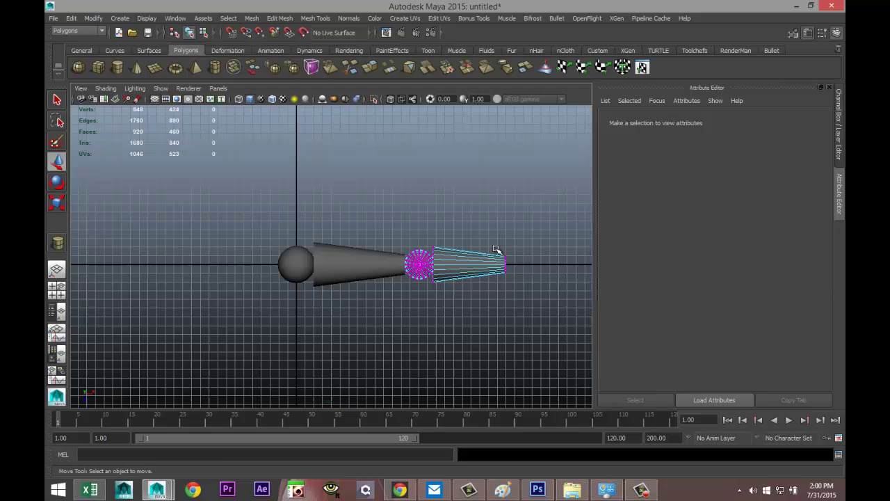
drag(496, 249, 572, 272)
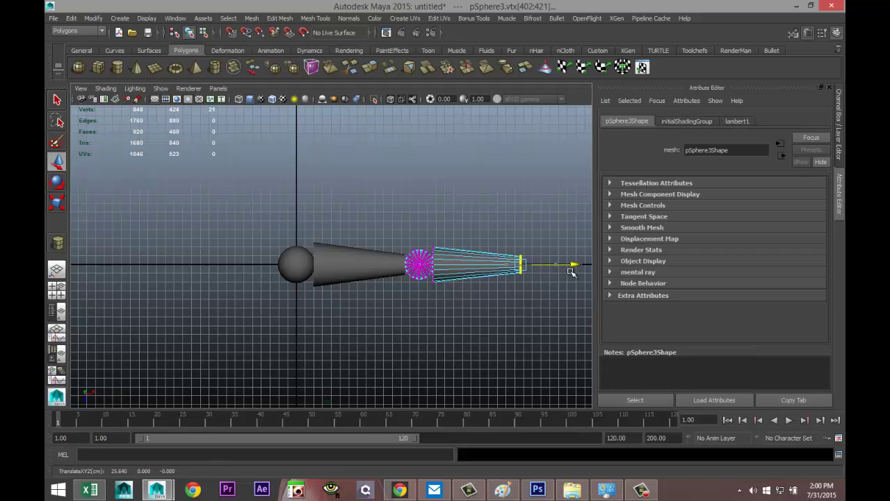
alt+middle_drag(449, 302, 310, 293)
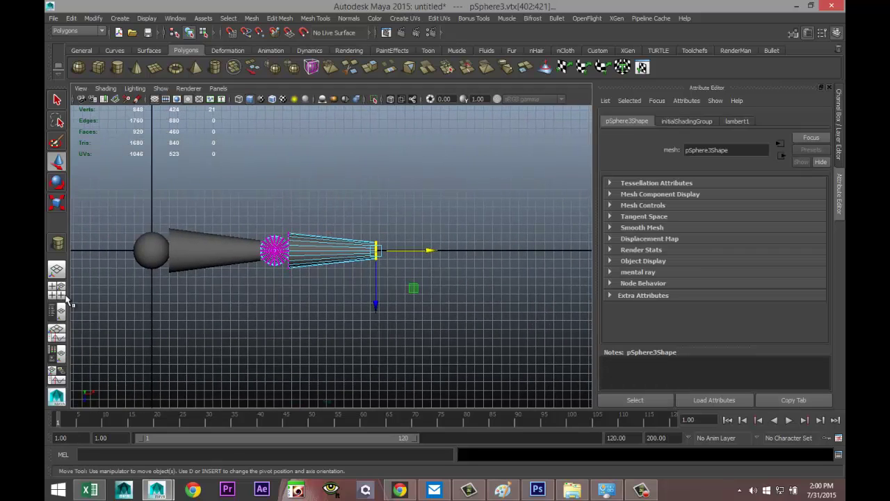
click(60, 295)
key(space)
alt+middle_drag(425, 215, 390, 210)
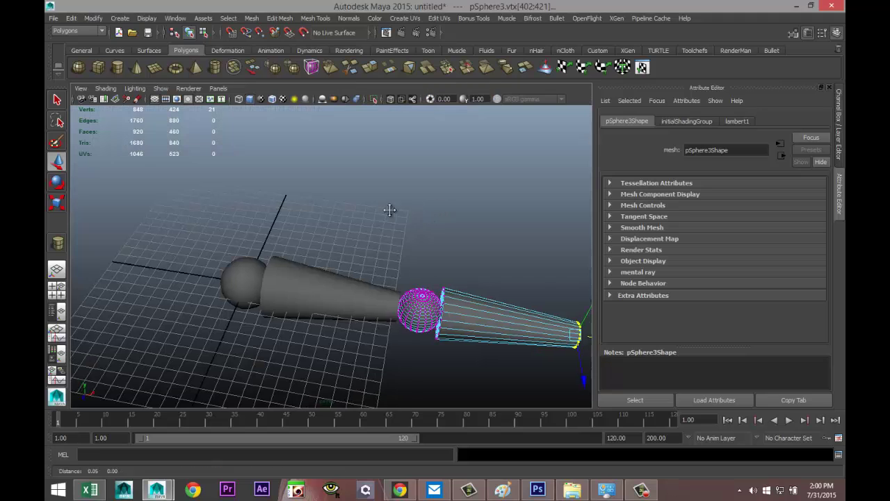
alt+drag(390, 210, 235, 187)
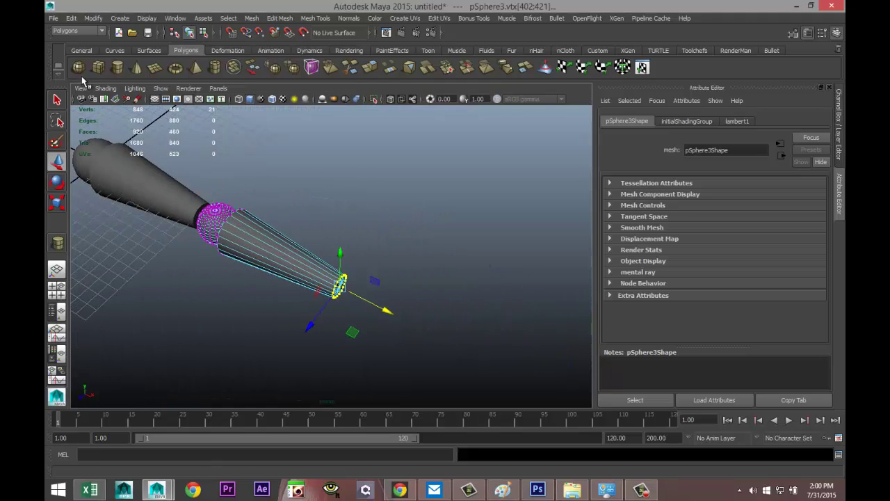
- Create a wrist sphere, zero its X and Z position, and move it to the forearm's end
click(79, 67)
drag(434, 328, 451, 335)
double_click(722, 196)
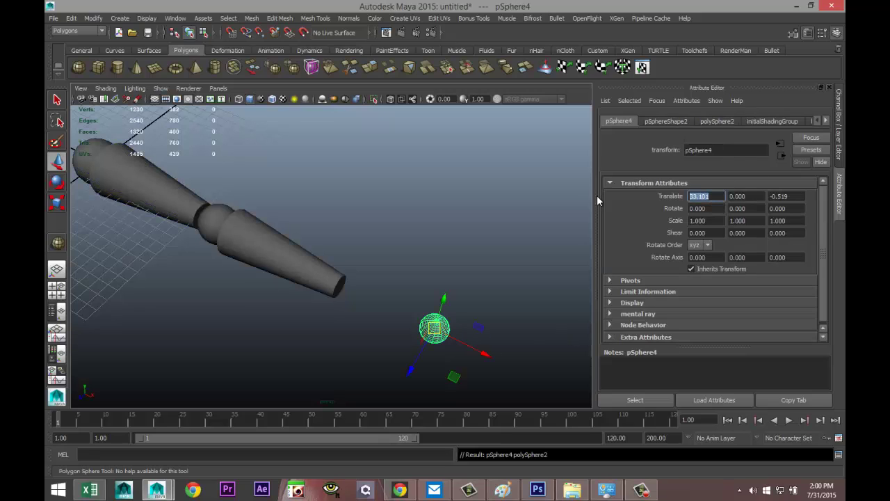
text(0)
click(769, 197)
double_click(778, 197)
text(0)
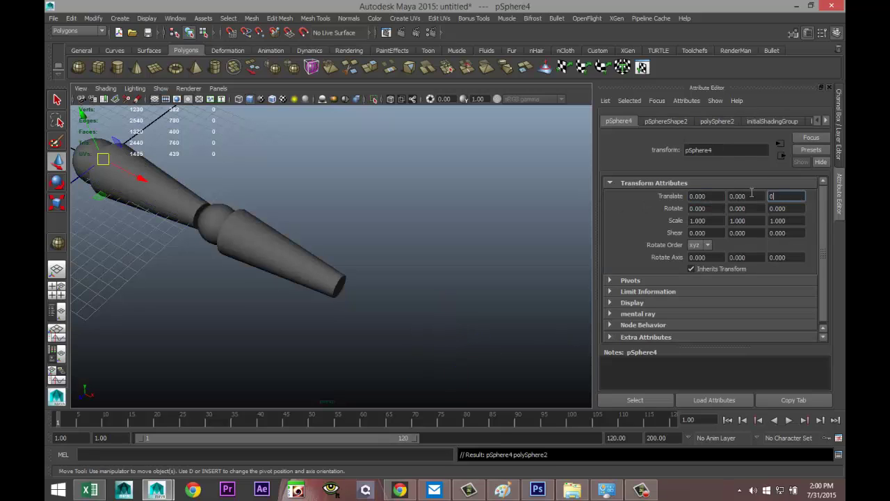
key(Return)
drag(152, 187, 400, 347)
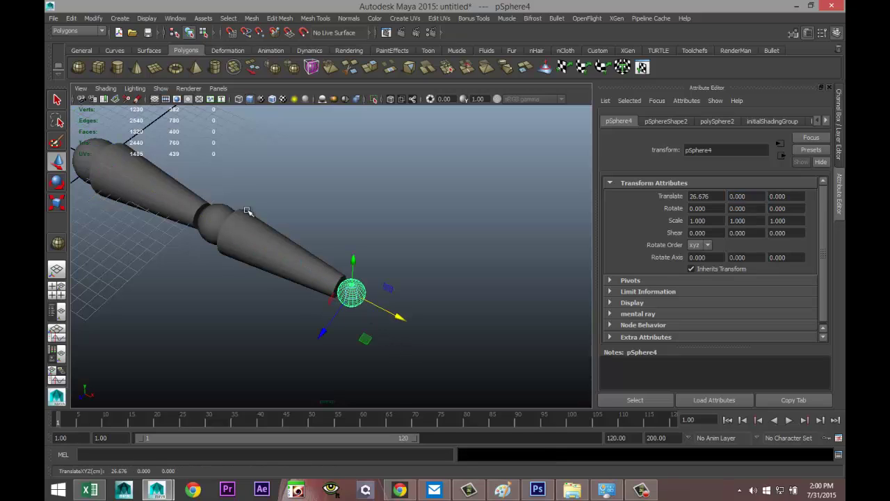
- Create a flat hand cube, zero its Translate X, Y and Z, and move it past the wrist sphere
click(98, 70)
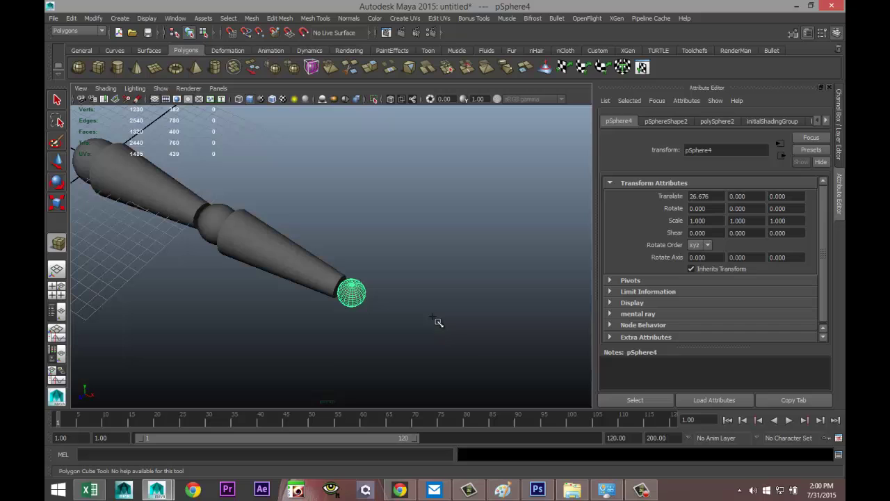
drag(435, 322, 461, 338)
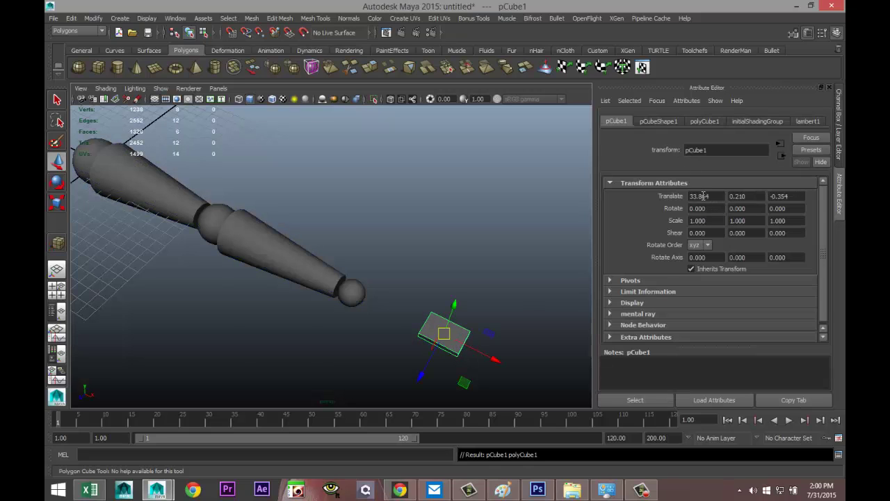
click(703, 197)
text(0)
key(Tab)
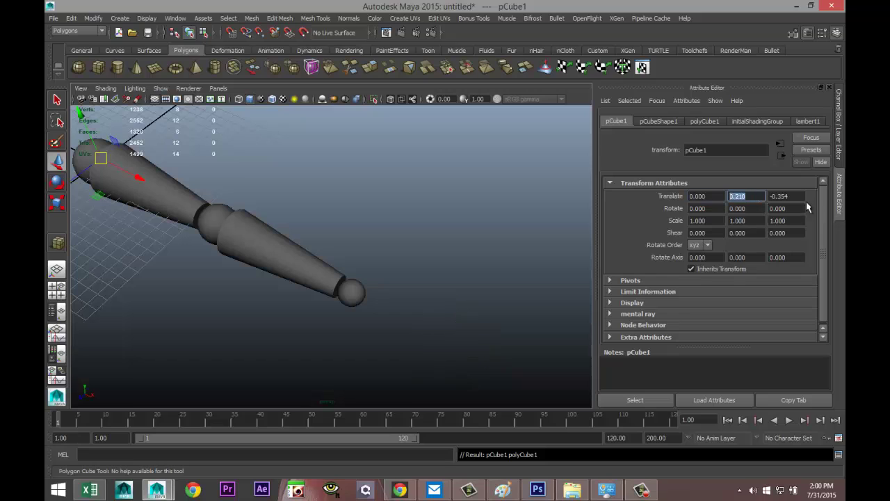
text(0)
key(Tab)
text(0)
key(Return)
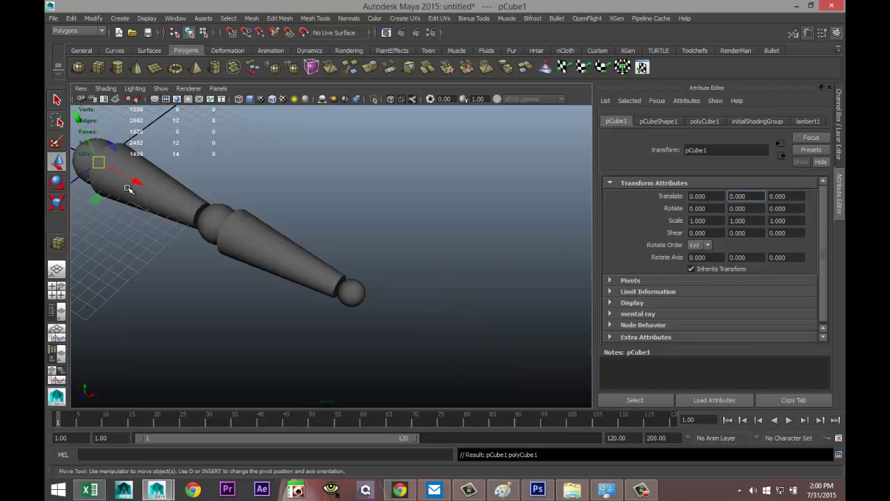
drag(139, 181, 426, 361)
- Combine the wrist sphere and hand cube into one mesh, pCube2
alt+right_drag(321, 341, 288, 325)
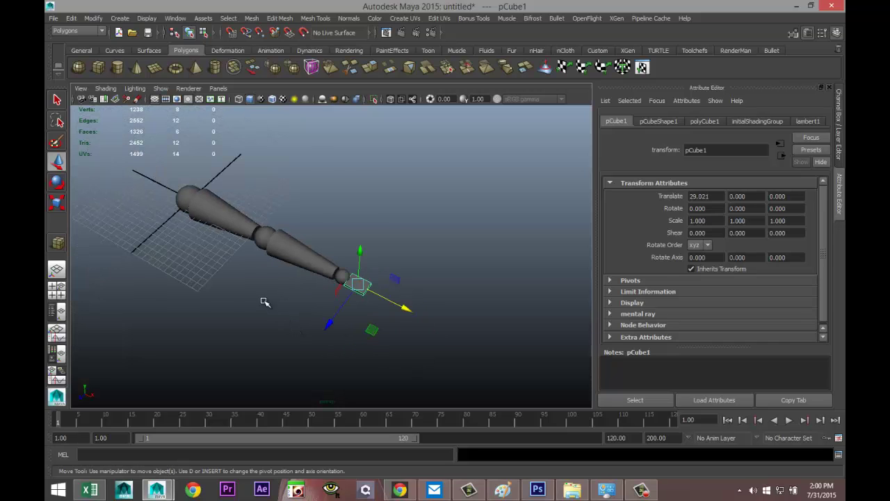
alt+drag(264, 301, 209, 259)
click(209, 259)
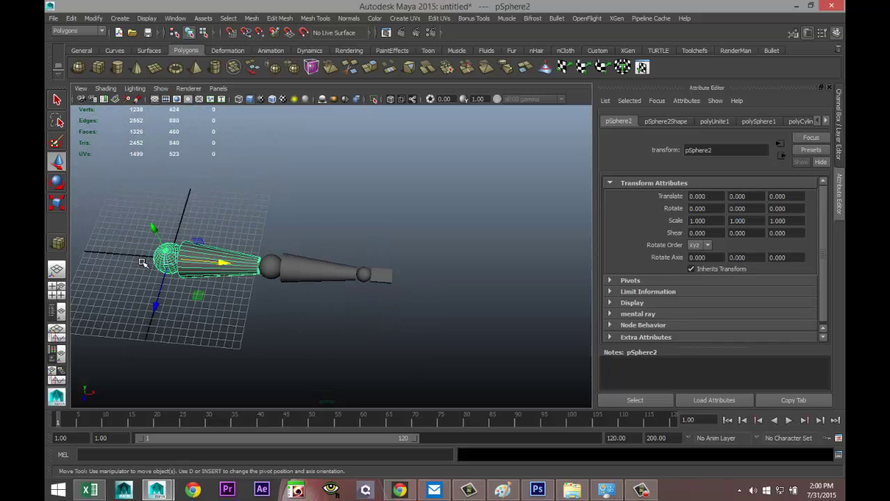
click(311, 268)
scroll(390, 331, up, 2)
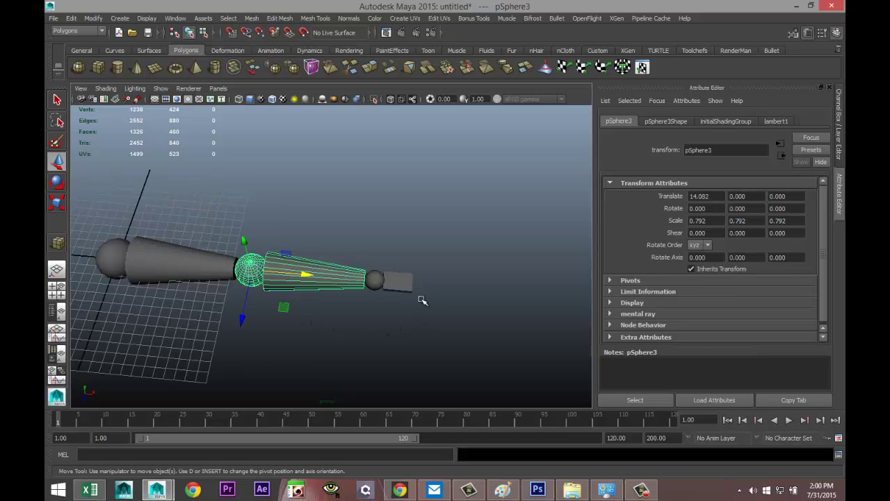
click(379, 281)
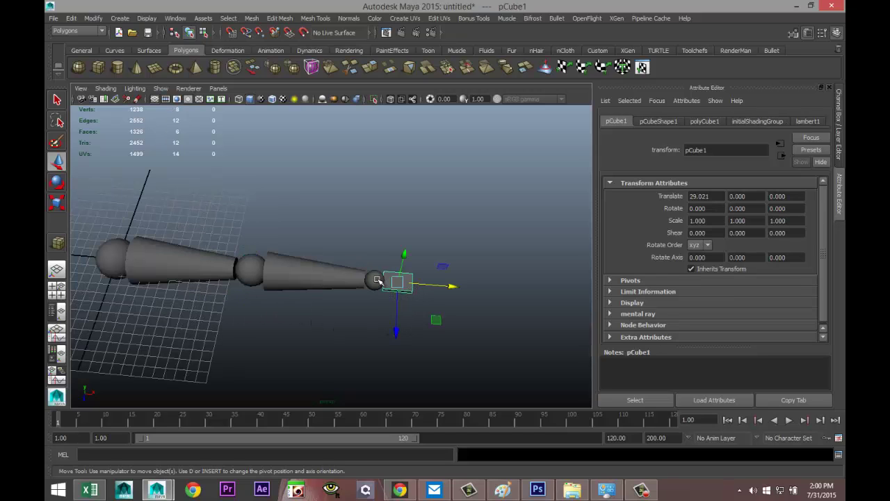
click(251, 18)
click(271, 53)
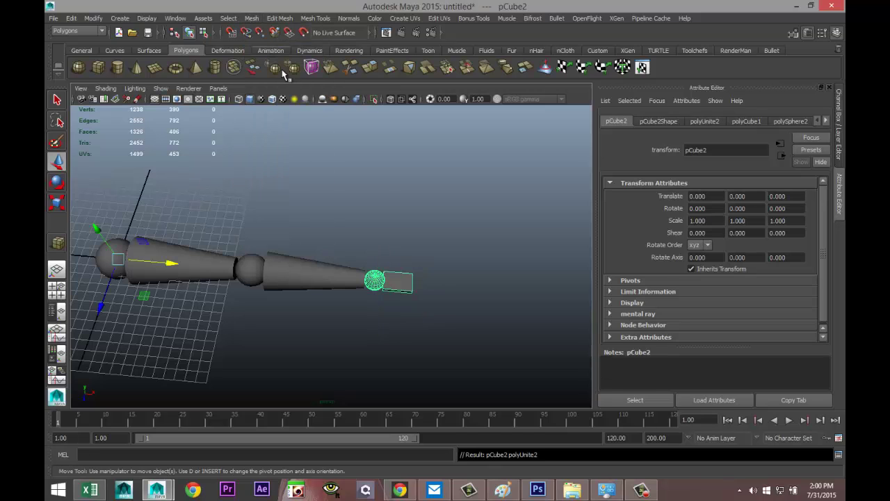
- Clear the selection and show the arm centred in a maximized top view
click(428, 255)
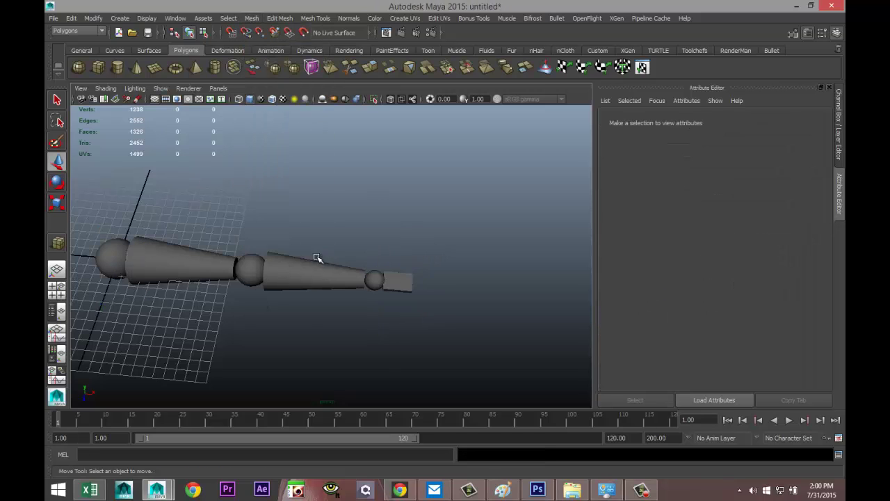
alt+drag(332, 254, 372, 285)
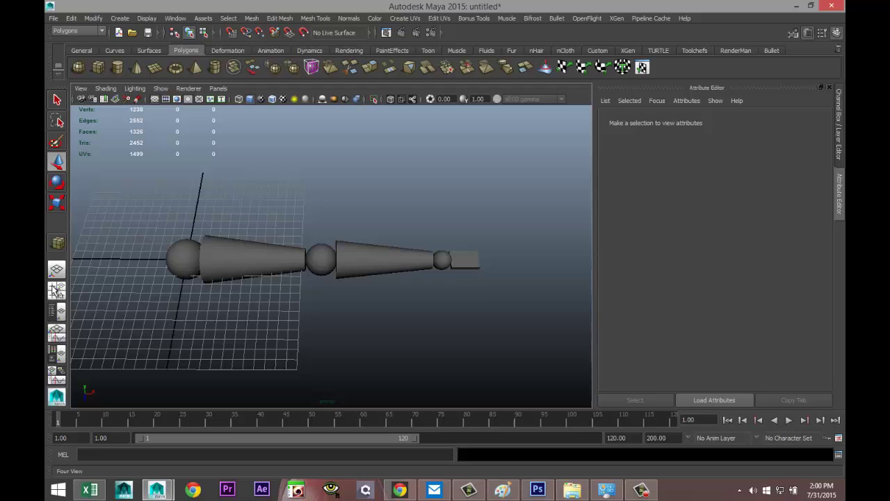
click(57, 290)
key(space)
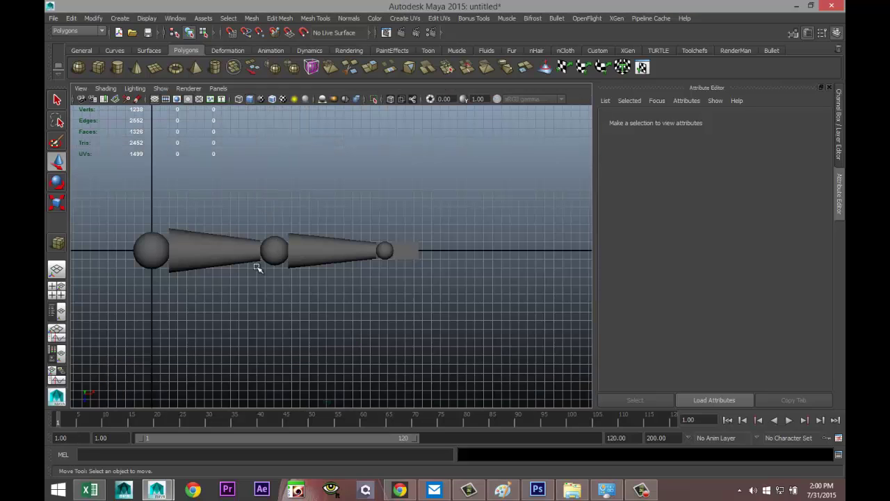
alt+middle_drag(249, 266, 313, 268)
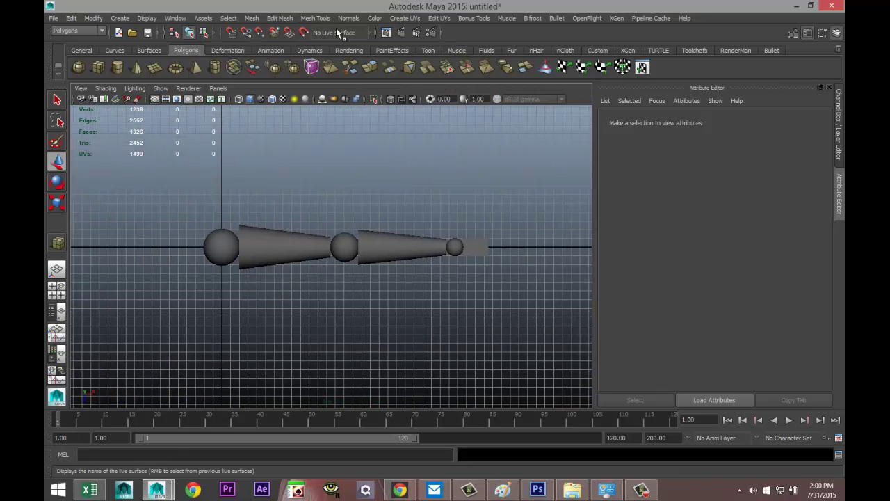
- Switch to the Animation menu set and reset the Joint Tool to its default settings
click(90, 32)
click(87, 42)
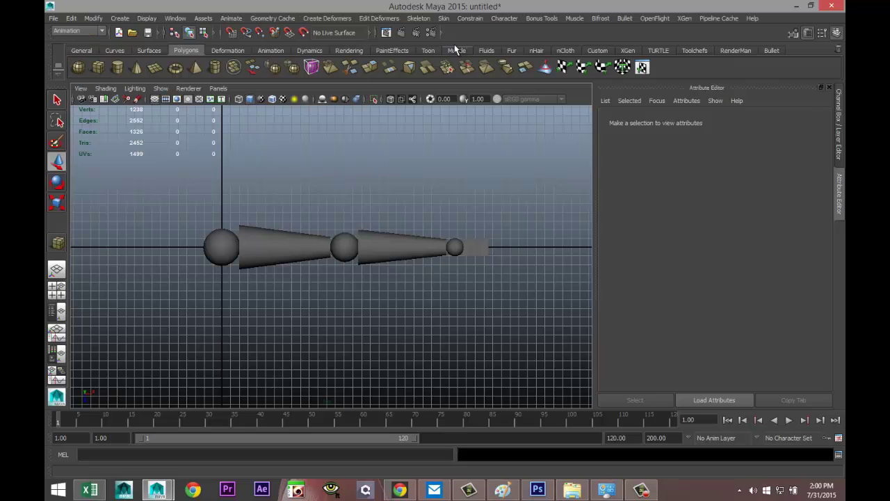
click(419, 18)
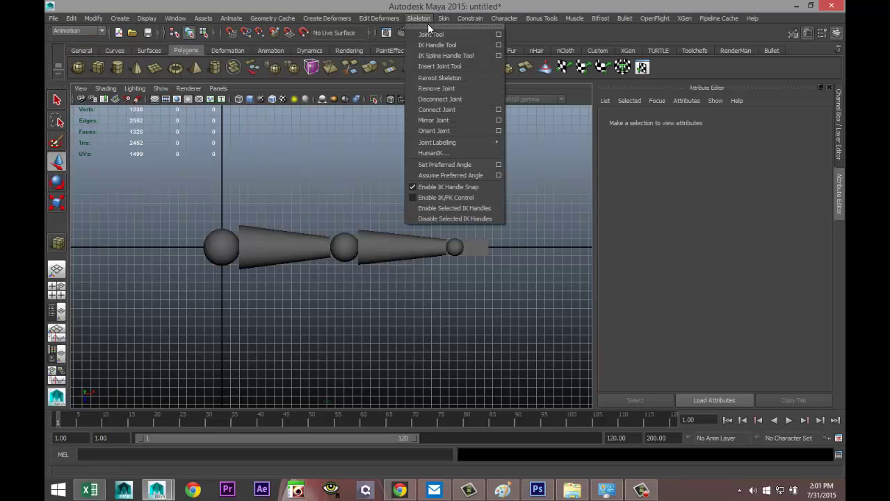
click(499, 34)
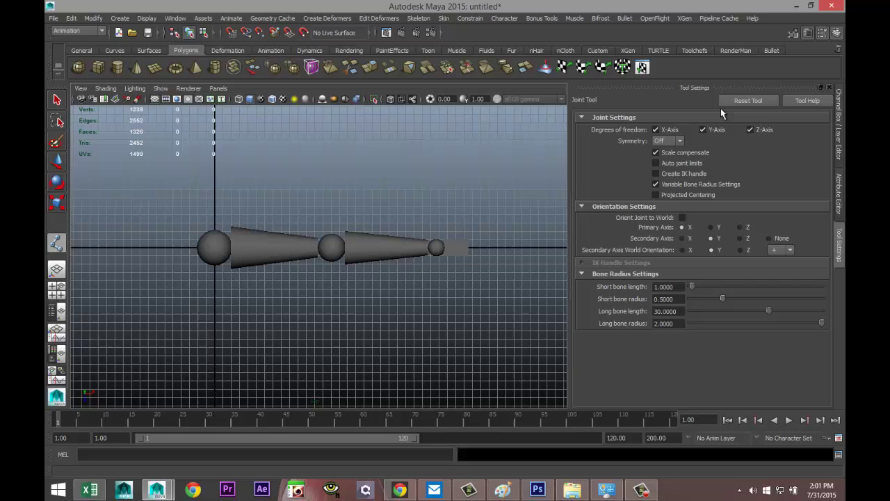
click(754, 101)
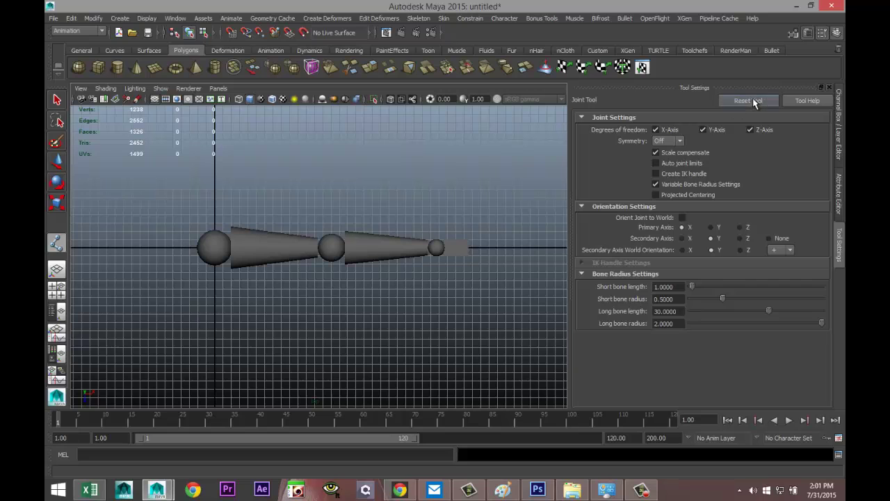
click(829, 87)
scroll(445, 244, up, 3)
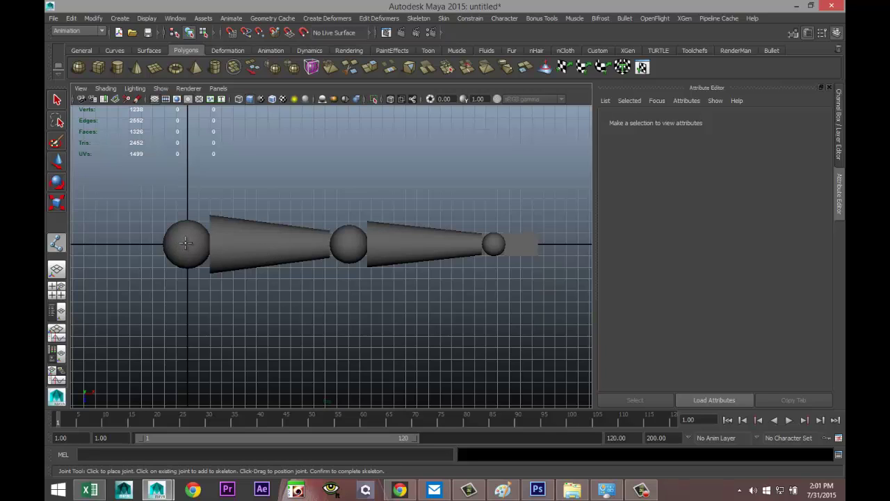
- Place three joints in the shoulder, elbow and wrist spheres to form joint1–joint3
click(189, 243)
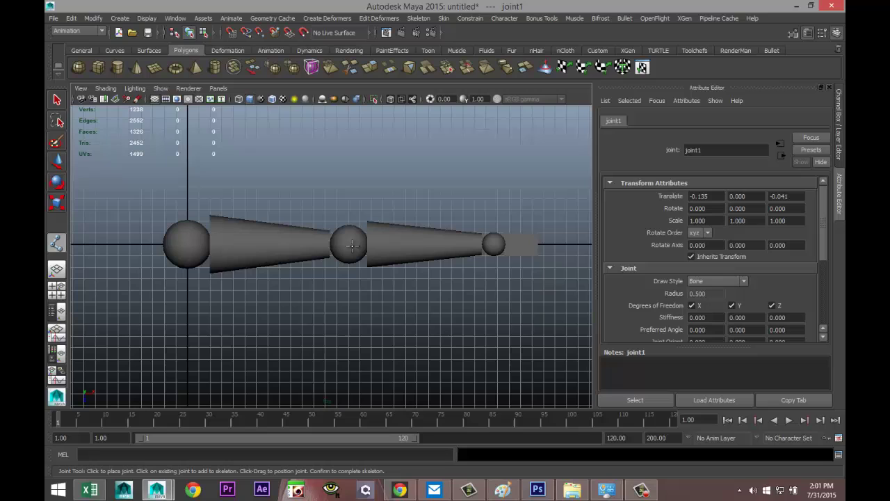
click(348, 243)
click(494, 243)
key(w)
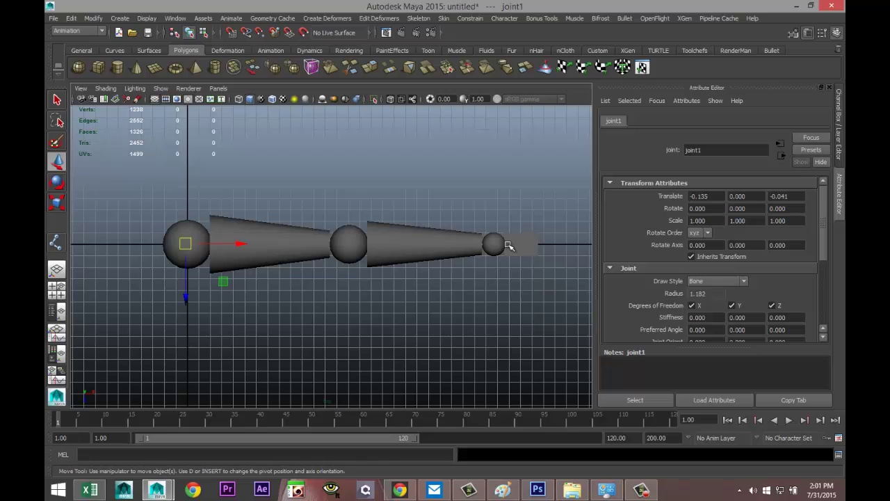
- Show the arm in a maximized wireframe perspective view
key(4)
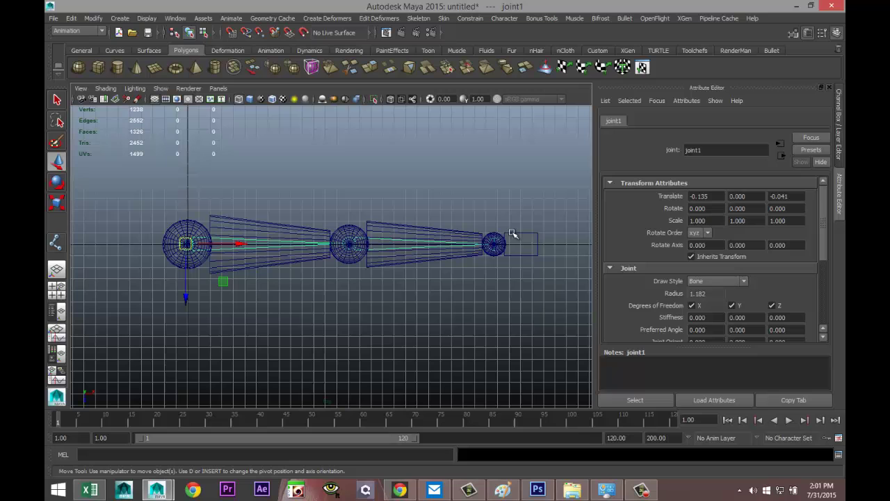
click(57, 288)
key(space)
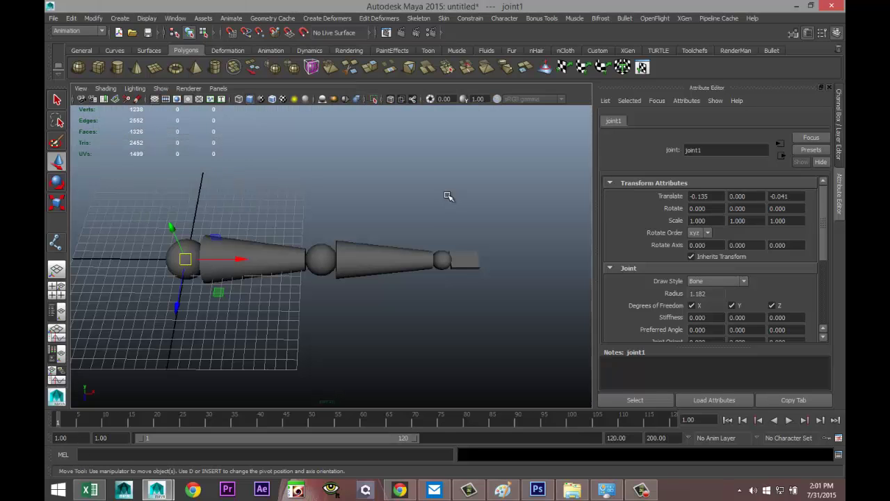
alt+drag(426, 237, 400, 224)
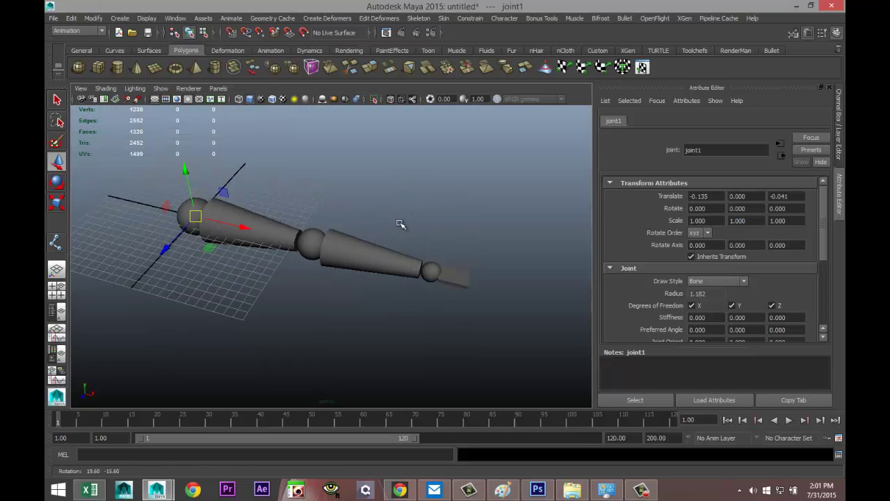
key(4)
alt+middle_drag(409, 320, 371, 314)
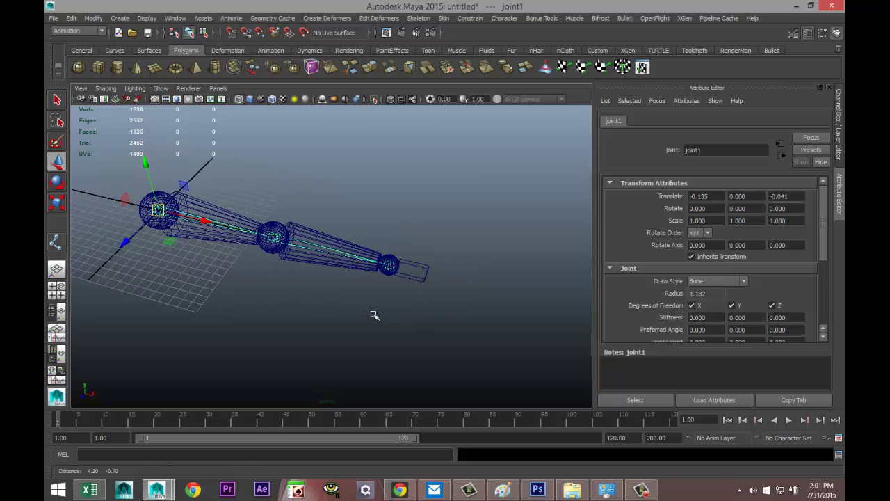
- Test-move the wrist joint upward, then undo to restore its position
click(392, 265)
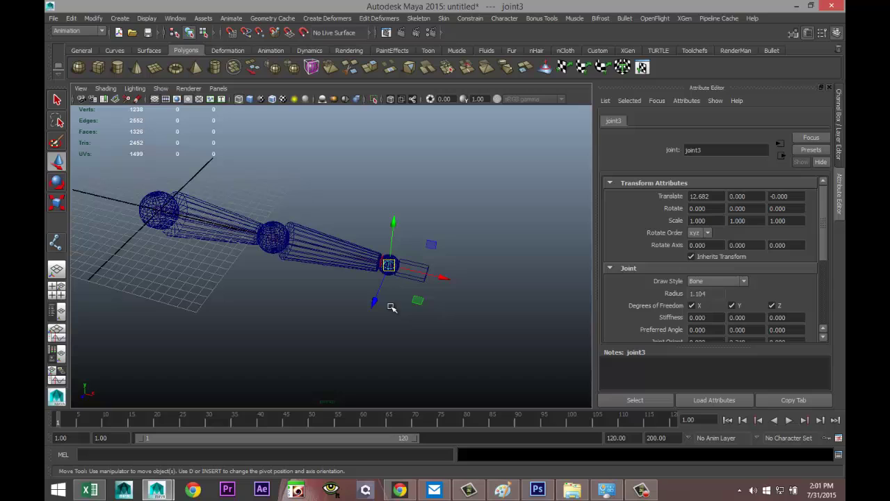
drag(397, 228, 401, 149)
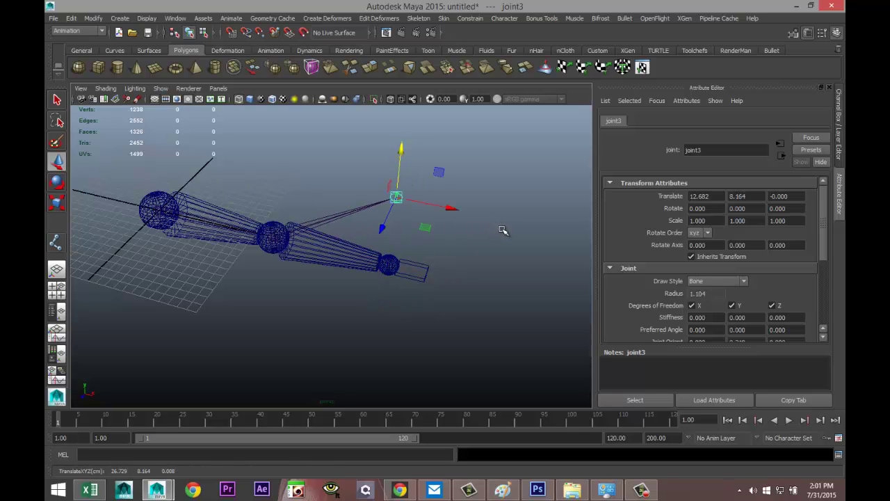
key(ctrl+z)
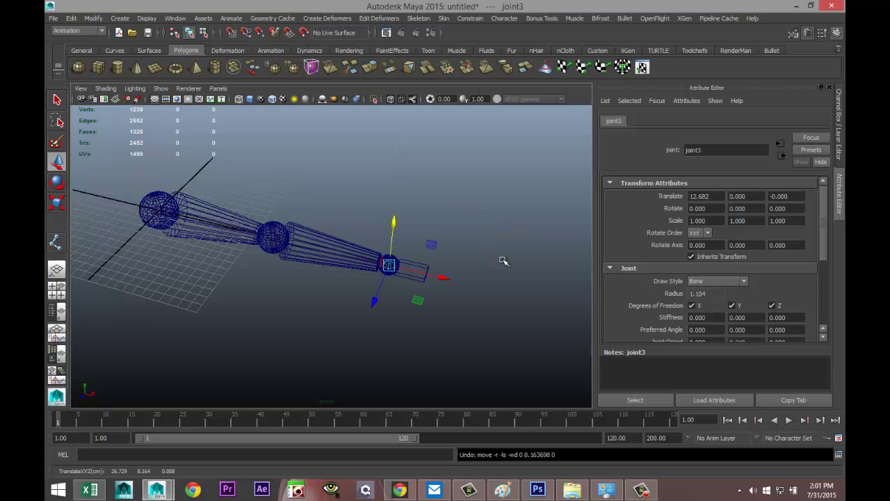
scroll(513, 268, up, 2)
alt+drag(513, 284, 465, 285)
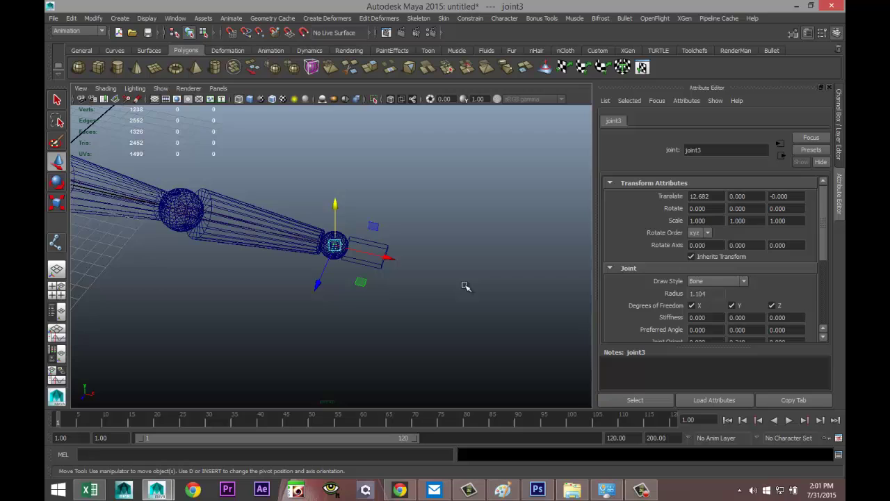
scroll(465, 285, up, 2)
- Parent the hand mesh pCube2 to the wrist joint, joint3
click(416, 263)
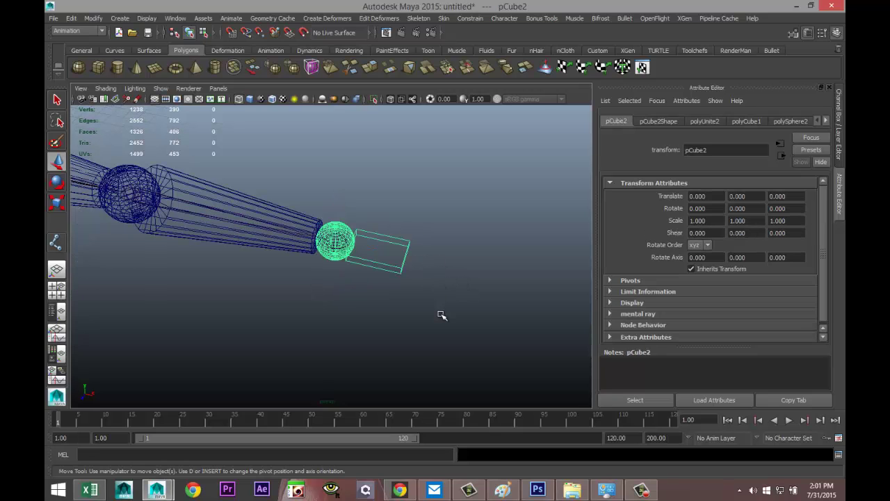
scroll(409, 314, up, 3)
alt+middle_drag(408, 314, 392, 334)
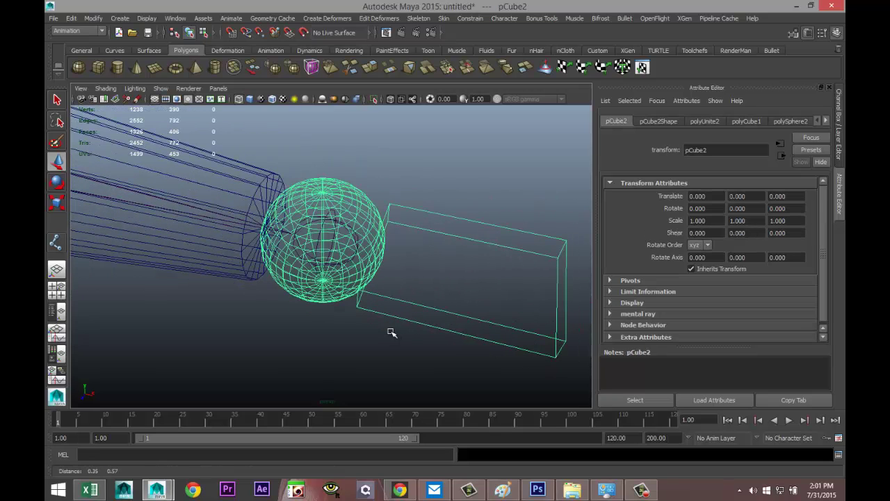
click(319, 238)
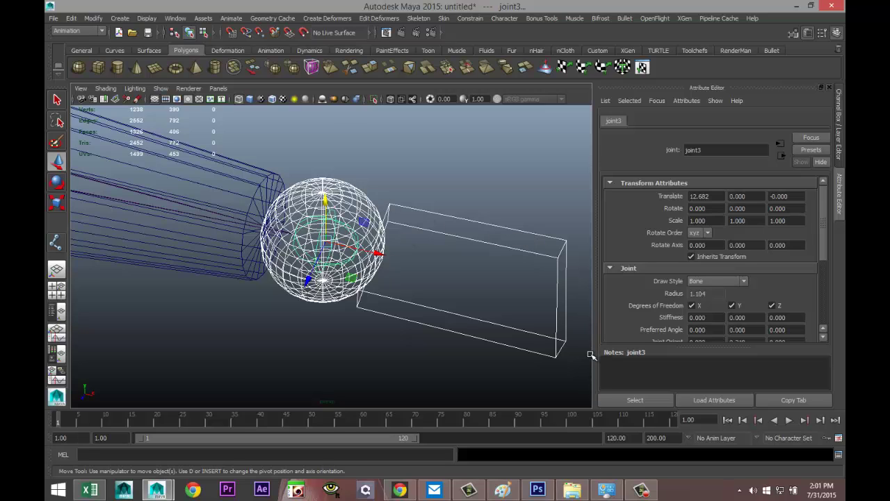
key(Up)
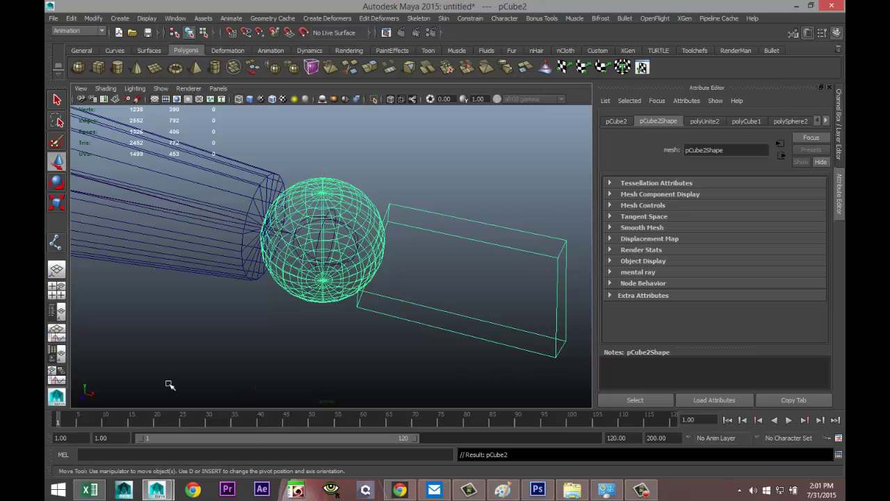
- Parent the forearm mesh pSphere3 to the elbow joint, joint2
alt+drag(170, 385, 278, 376)
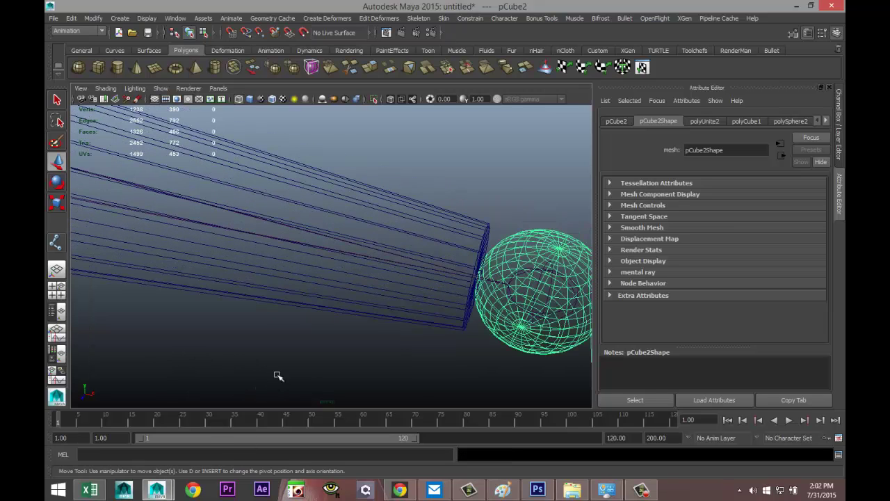
click(410, 201)
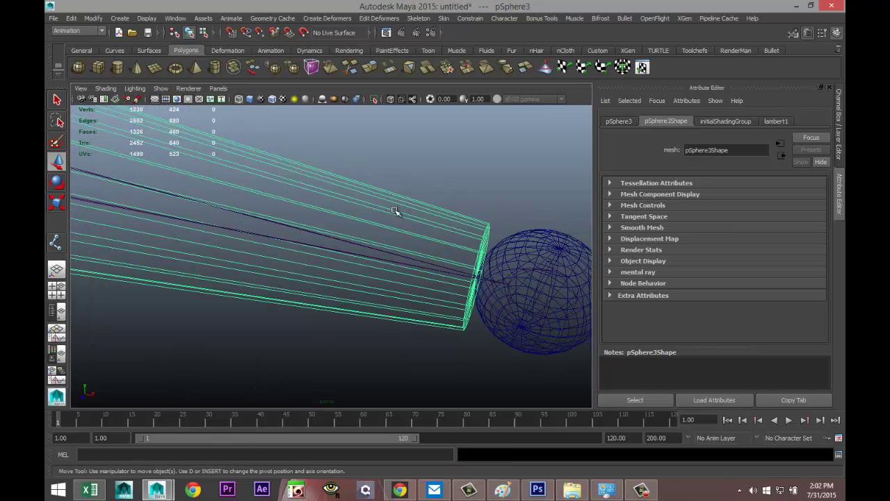
click(319, 235)
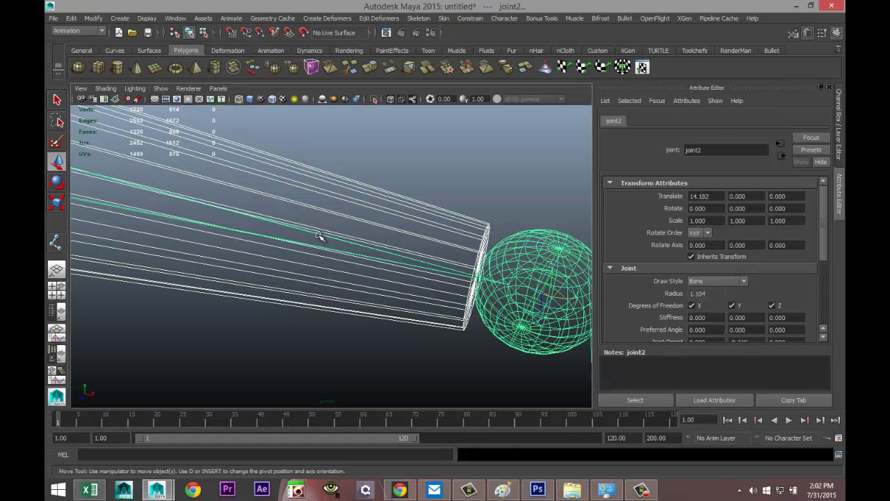
click(318, 235)
- Parent the upper-arm mesh pSphere2 to the shoulder joint, joint1
alt+drag(263, 219, 394, 273)
scroll(394, 273, up, 3)
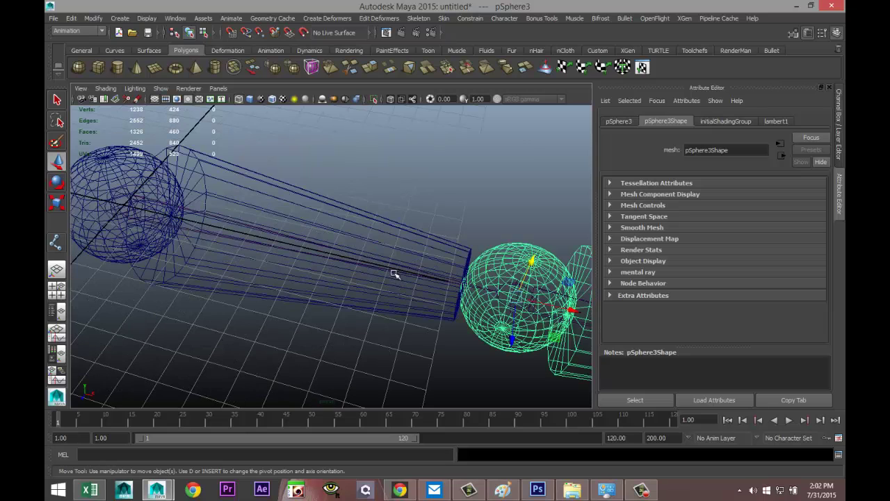
click(393, 224)
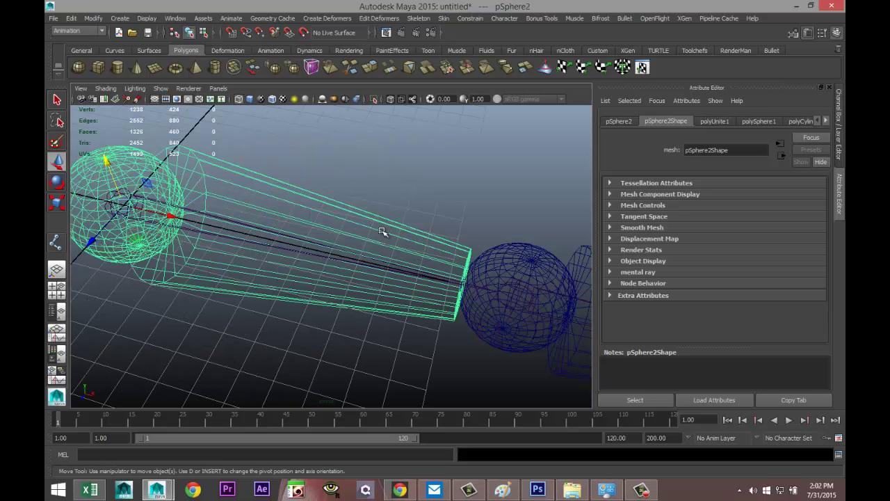
click(291, 251)
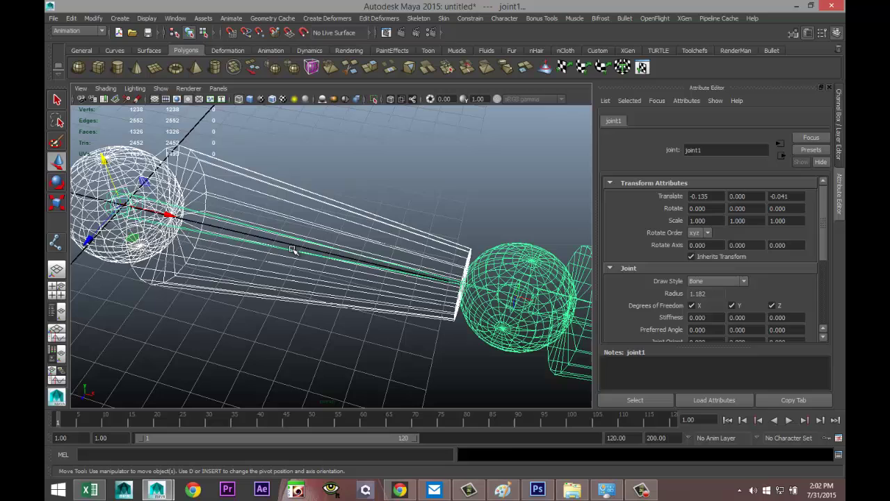
key(Up)
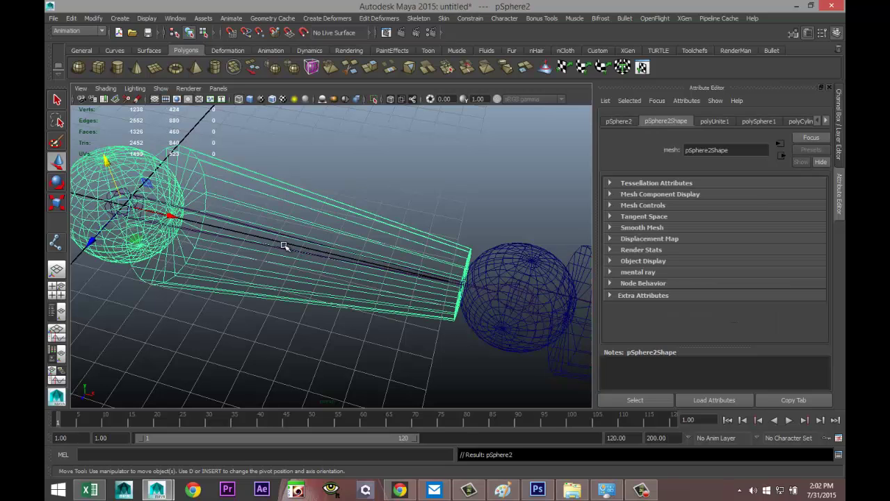
- Reparent pSphere2 to joint1 with P, then clear the selection
key(a)
click(183, 247)
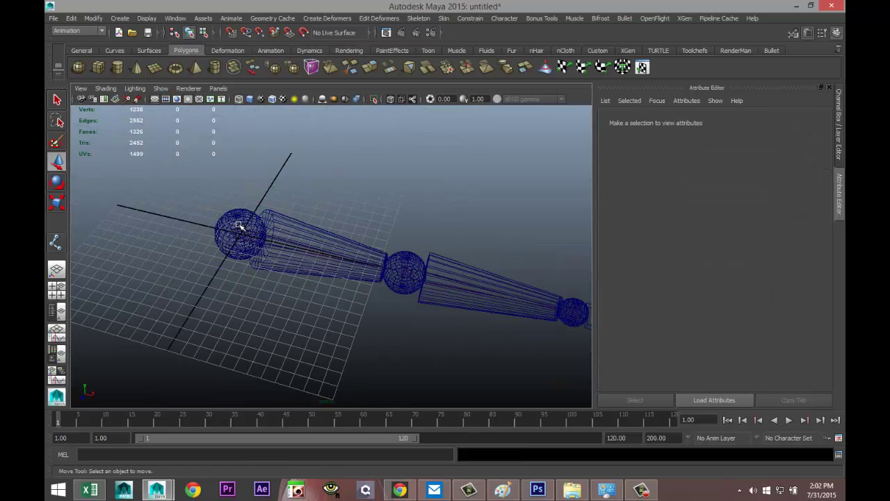
click(238, 225)
scroll(259, 273, up, 6)
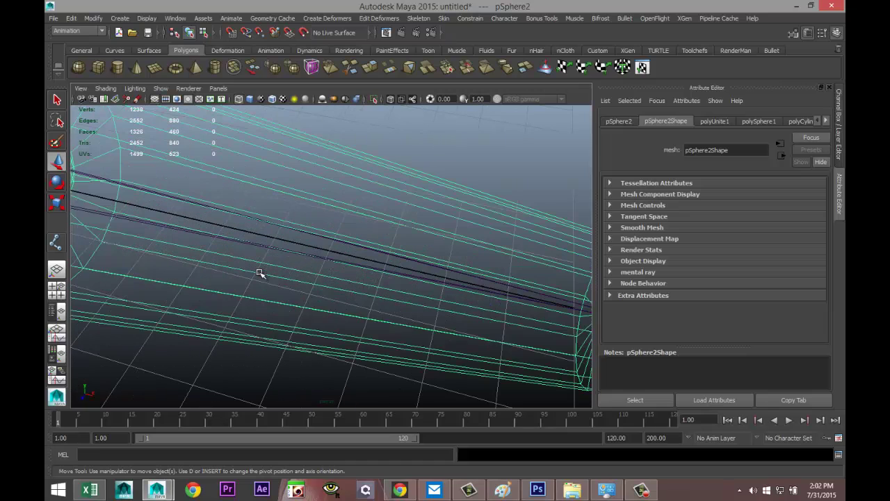
click(334, 259)
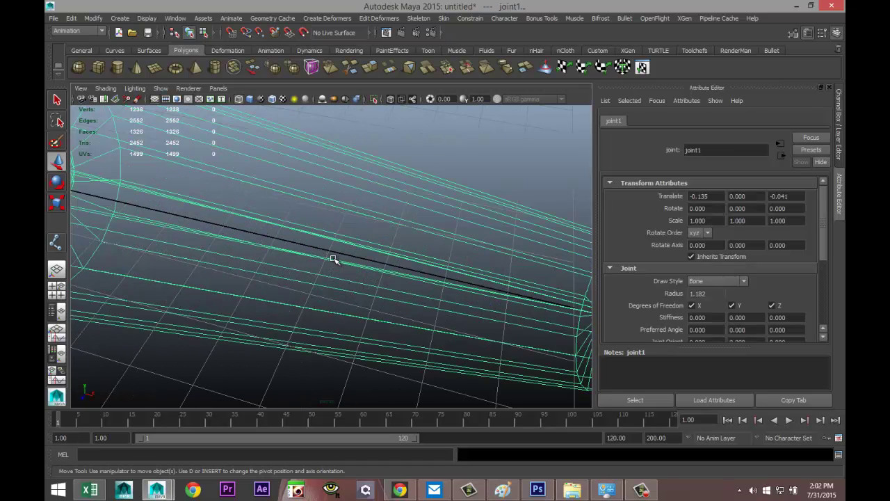
key(p)
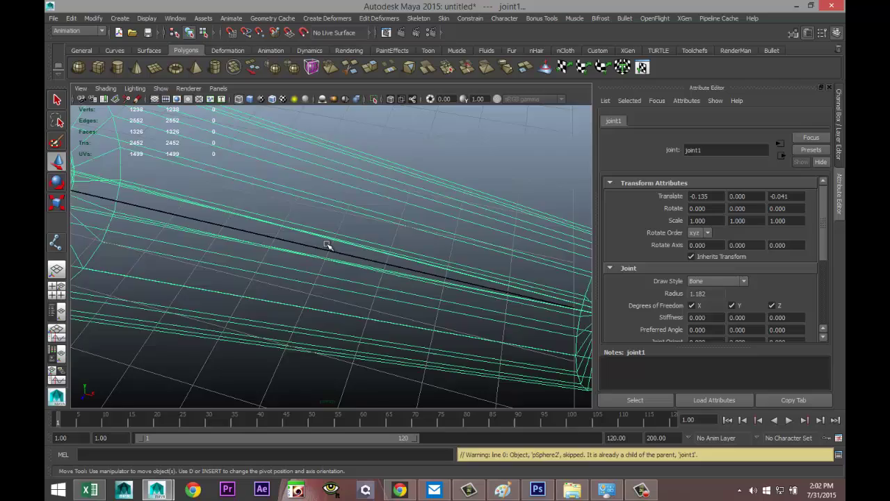
scroll(334, 261, down, 6)
click(322, 320)
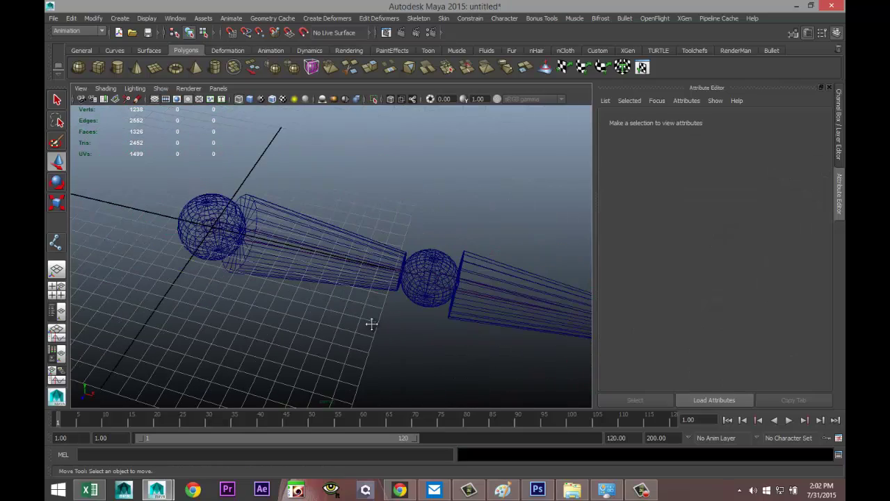
- Test-rotate the wrist joint about Z and Y, then undo the rotation
alt+drag(371, 323, 357, 336)
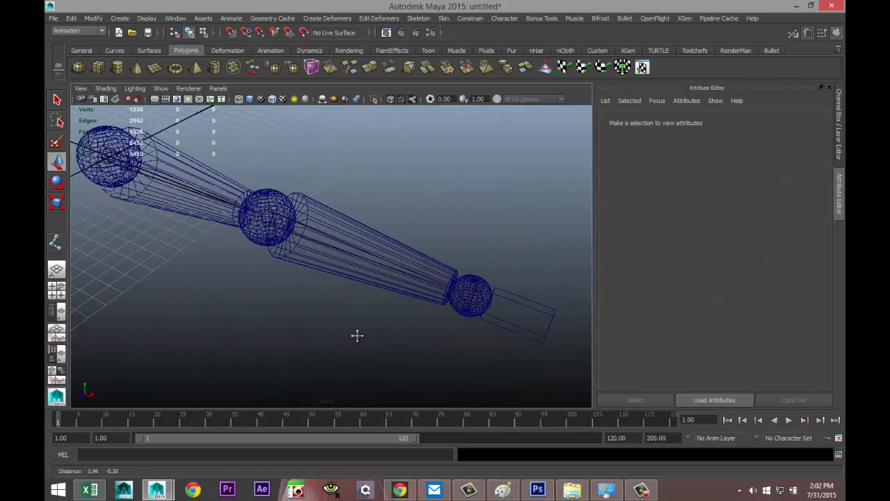
alt+middle_drag(357, 336, 336, 330)
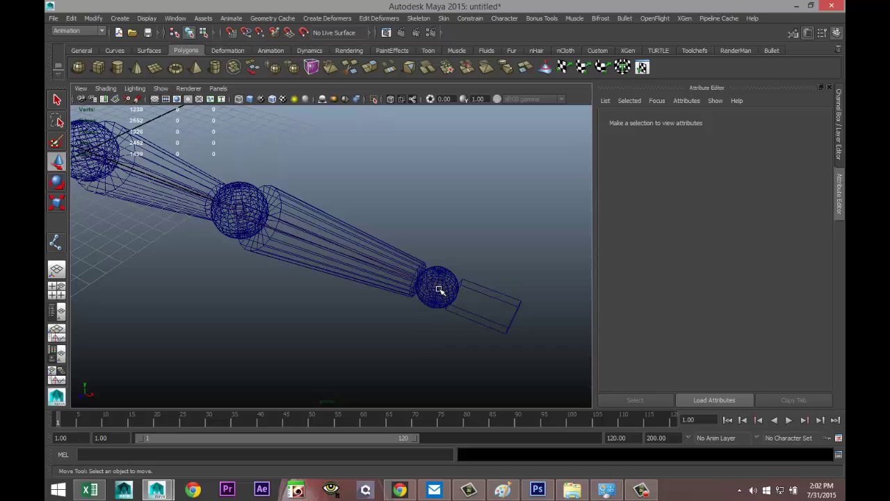
click(439, 289)
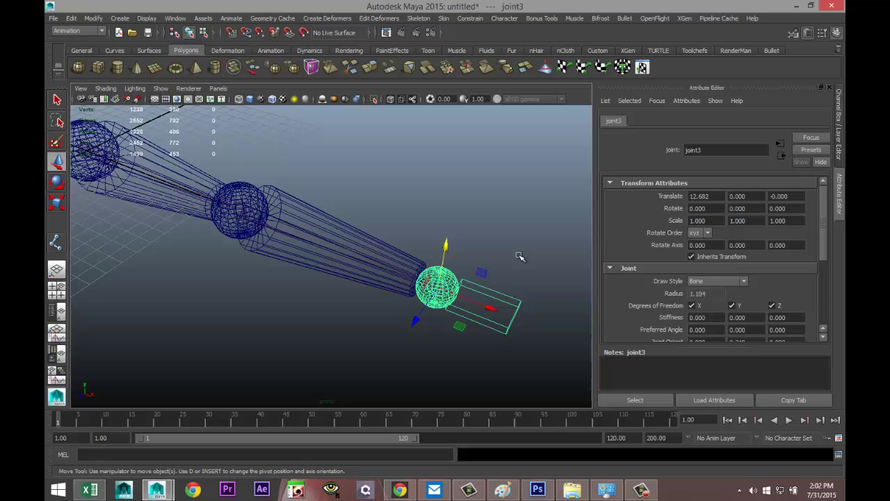
key(e)
drag(468, 262, 450, 248)
mouse_move(457, 312)
mouse_down()
mouse_move(489, 292)
mouse_move(445, 320)
mouse_up()
key(ctrl+z)
key(ctrl+z)
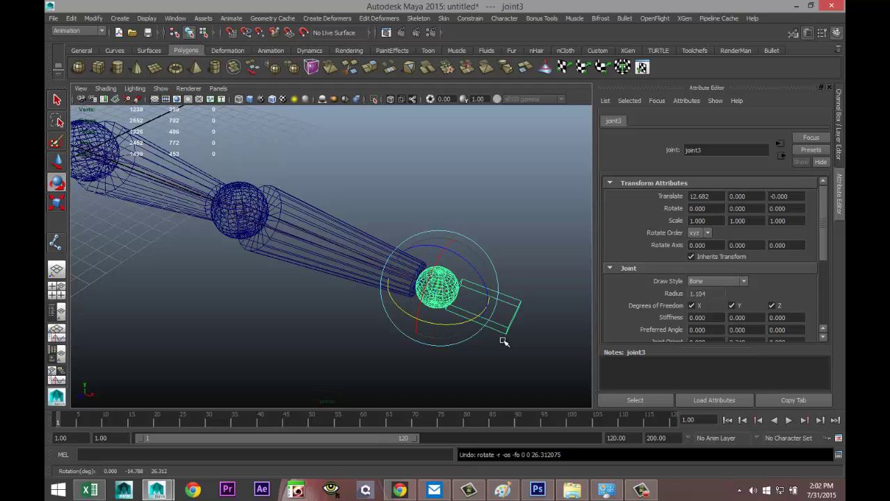
- Bend the elbow joint2 as a test and undo the bend
alt+drag(236, 319, 305, 274)
click(311, 233)
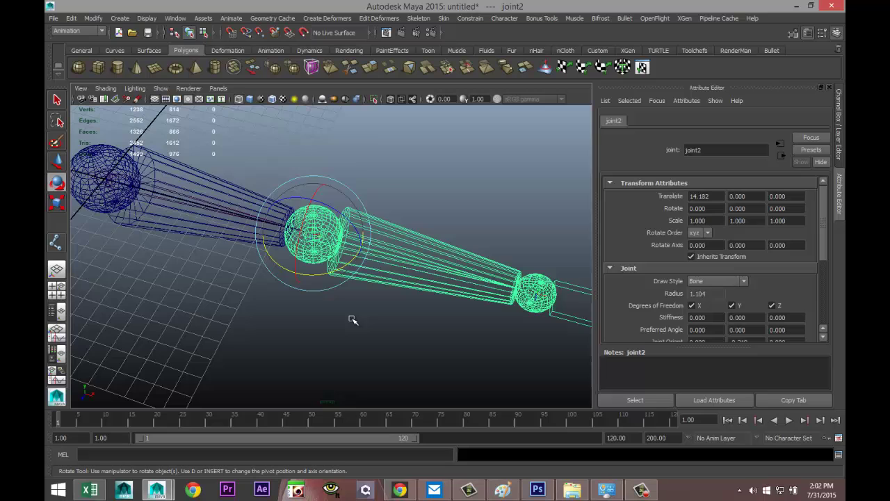
scroll(351, 319, down, 3)
scroll(351, 319, up, 3)
drag(313, 274, 338, 272)
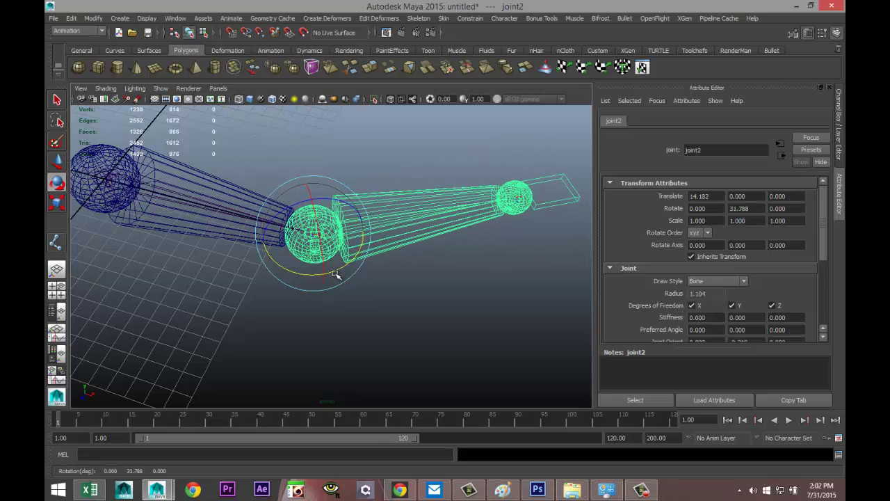
key(ctrl+z)
- Parent the shoulder sphere pSphere2 under joint1 with P
click(90, 167)
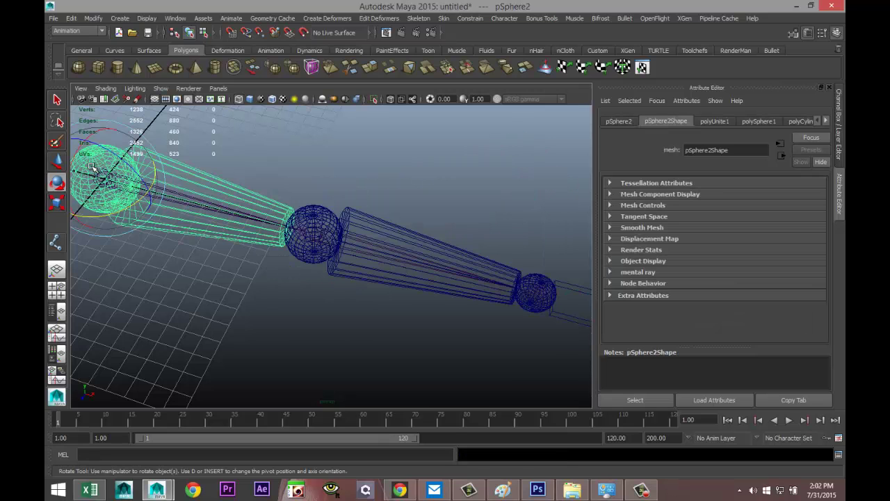
scroll(308, 313, up, 5)
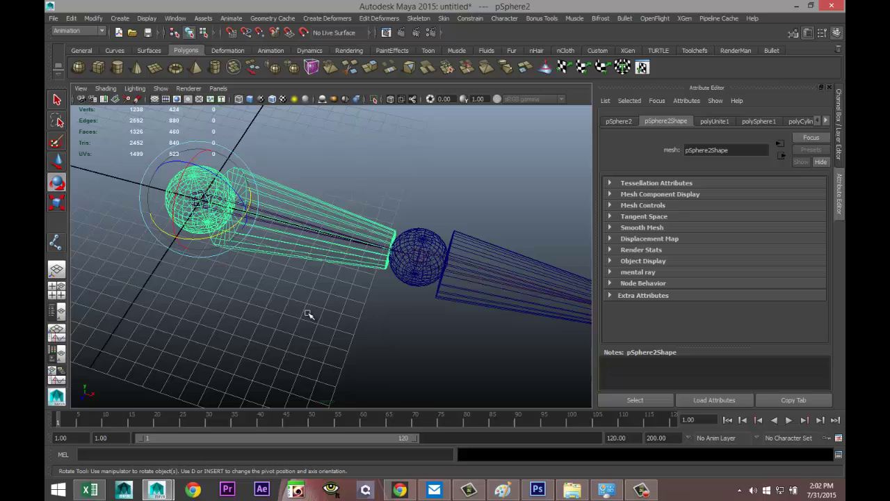
click(298, 180)
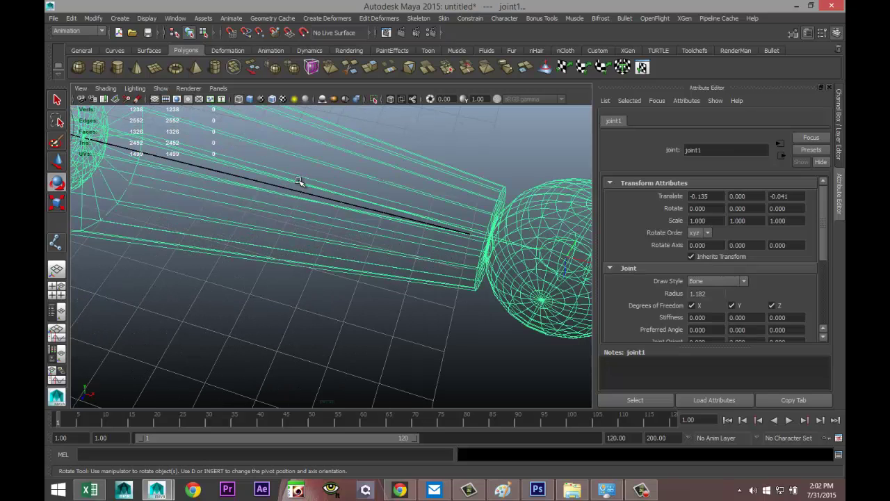
key(p)
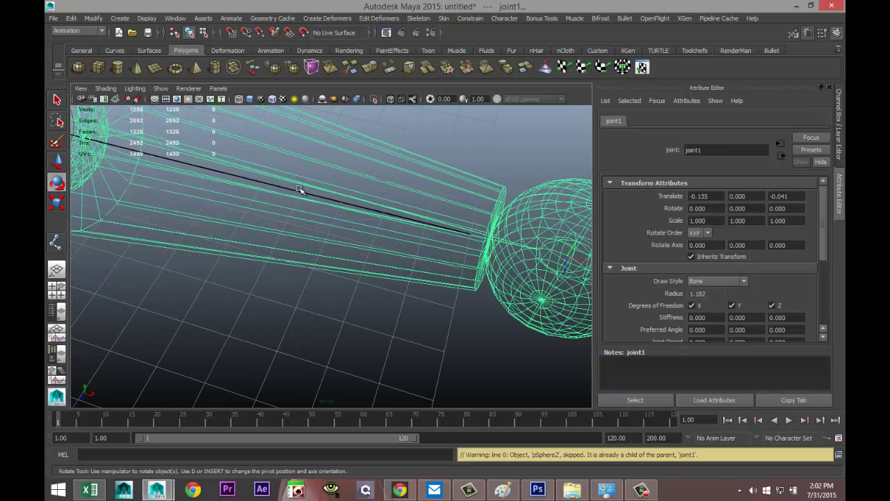
- Reselect pSphere2 and joint1 and parent again to confirm the hierarchy
click(324, 317)
scroll(320, 320, down, 5)
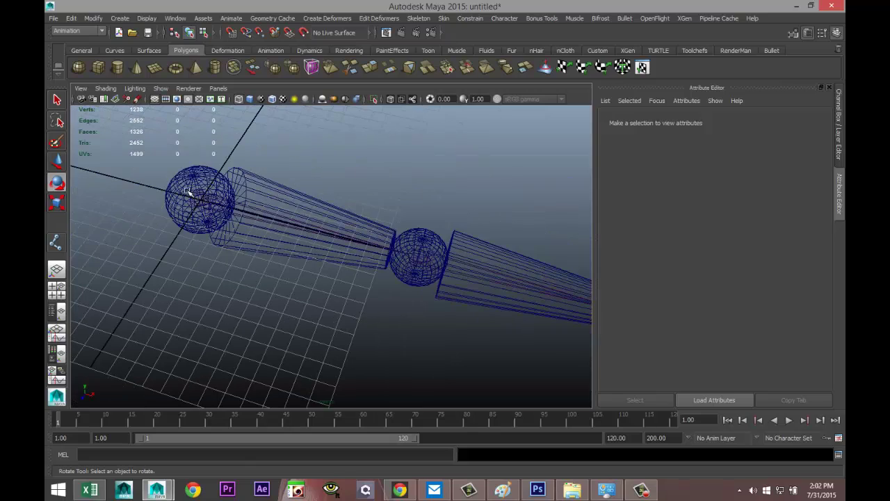
click(188, 192)
scroll(258, 274, up, 4)
scroll(341, 292, up, 1)
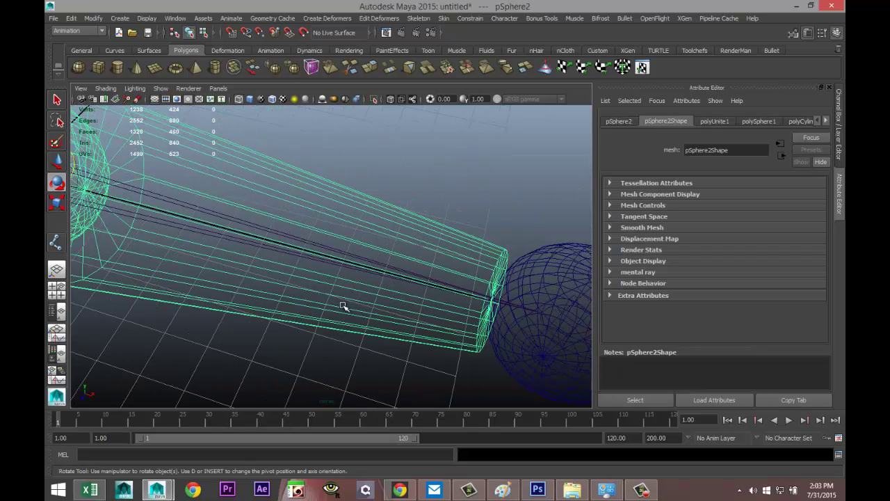
scroll(343, 306, up, 3)
click(337, 244)
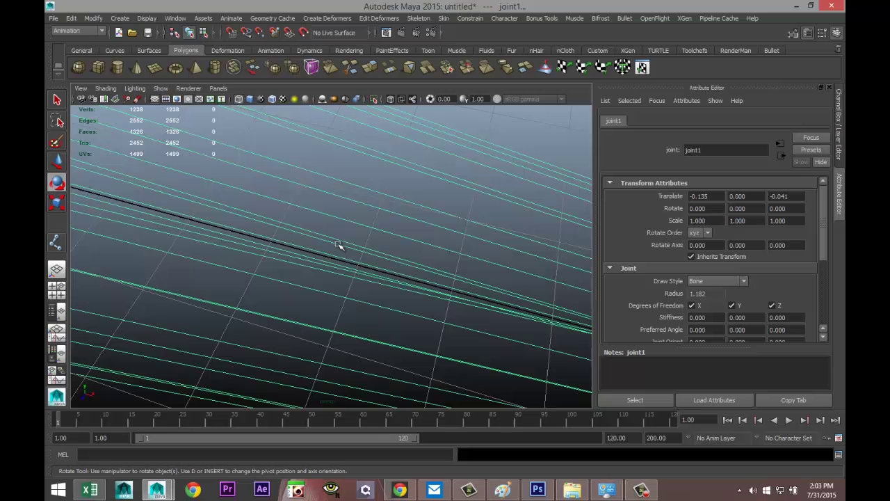
key(p)
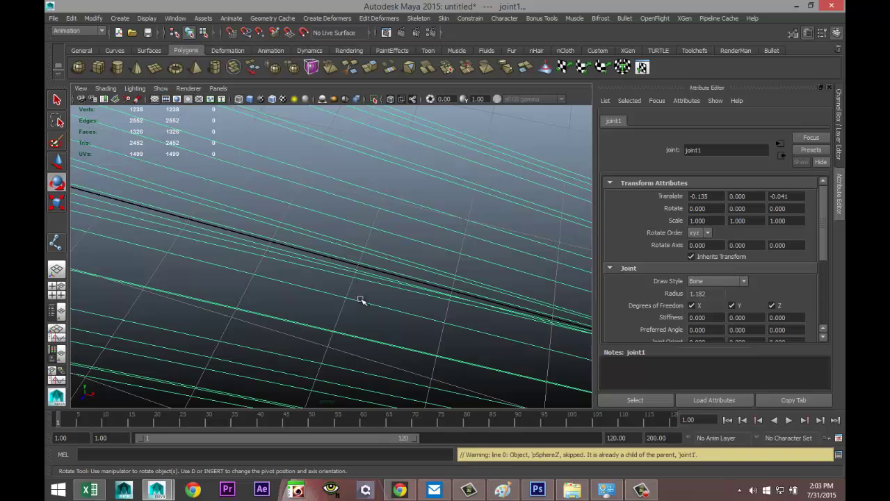
scroll(365, 300, down, 5)
click(400, 340)
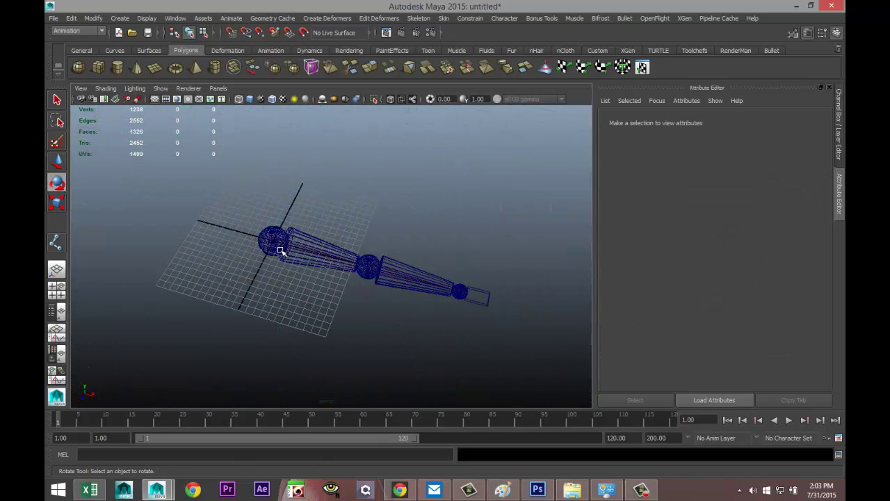
- Swing the shoulder joint1 and bend the elbow joint2 to check the meshes follow, undoing each
click(281, 247)
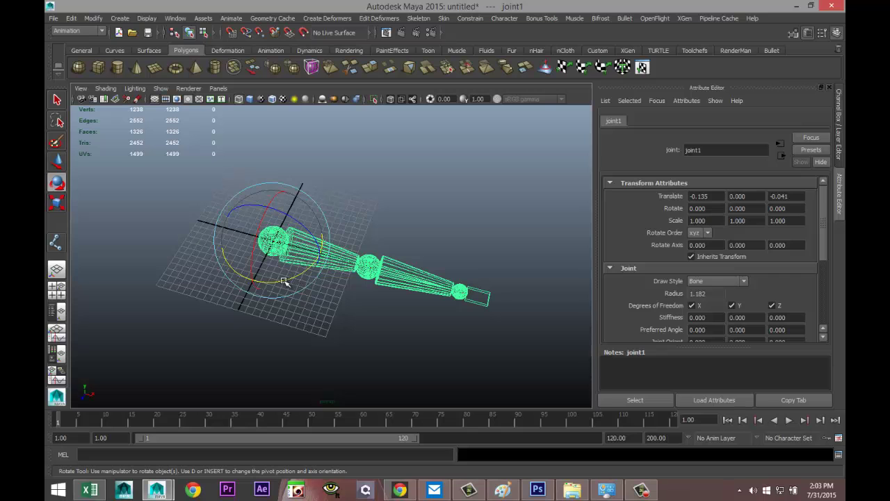
mouse_move(284, 281)
mouse_down()
mouse_move(303, 269)
mouse_move(288, 278)
mouse_up()
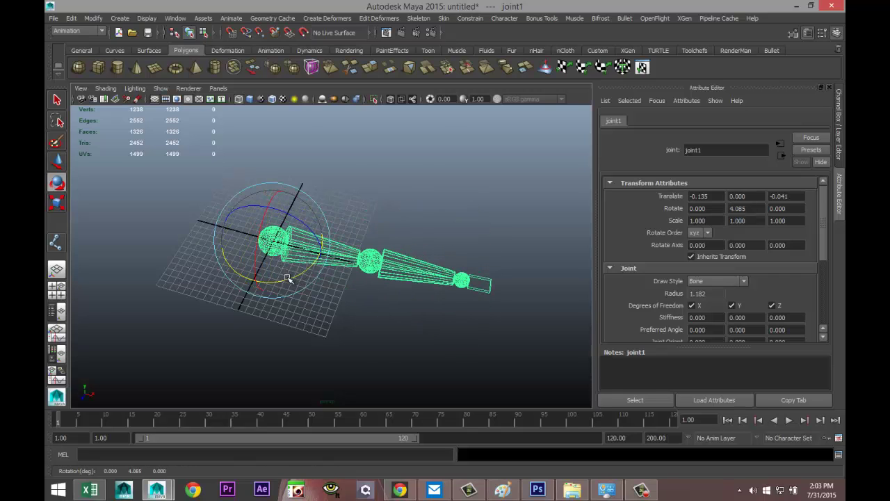
key(ctrl+z)
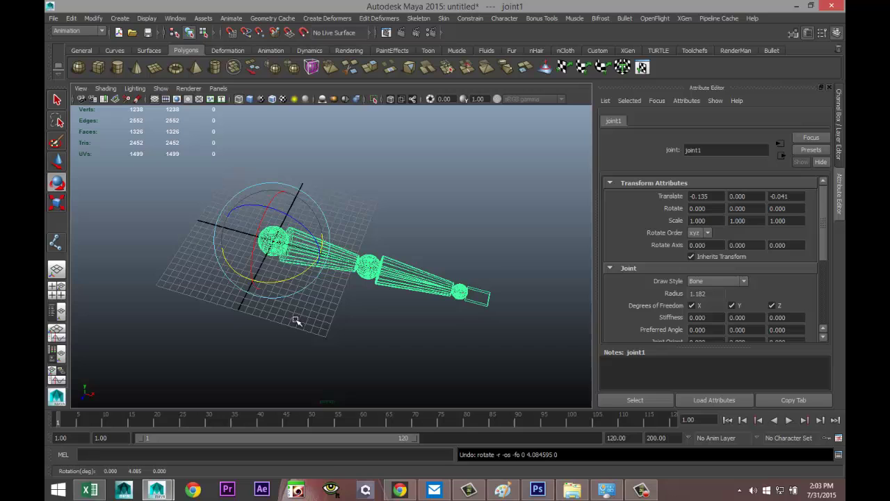
mouse_move(295, 320)
alt+mouse_down()
mouse_move(308, 292)
mouse_move(299, 280)
mouse_move(294, 301)
mouse_move(272, 300)
mouse_move(303, 316)
alt+mouse_up()
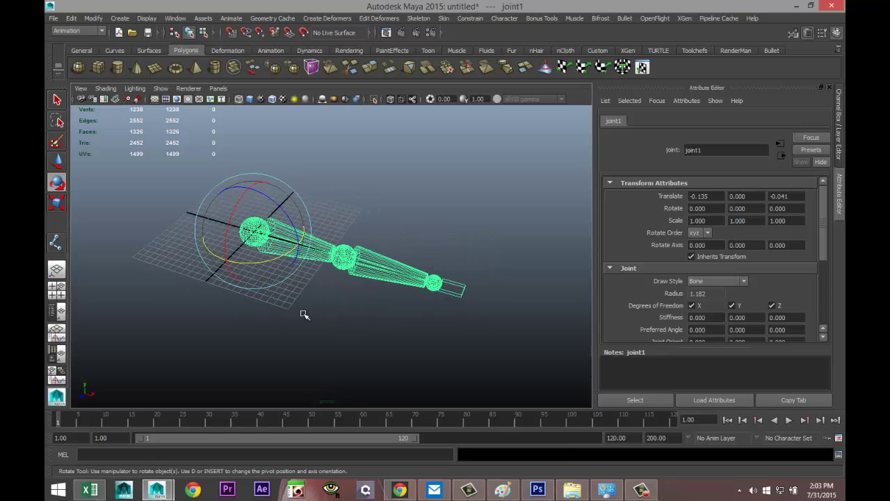
scroll(363, 322, up, 4)
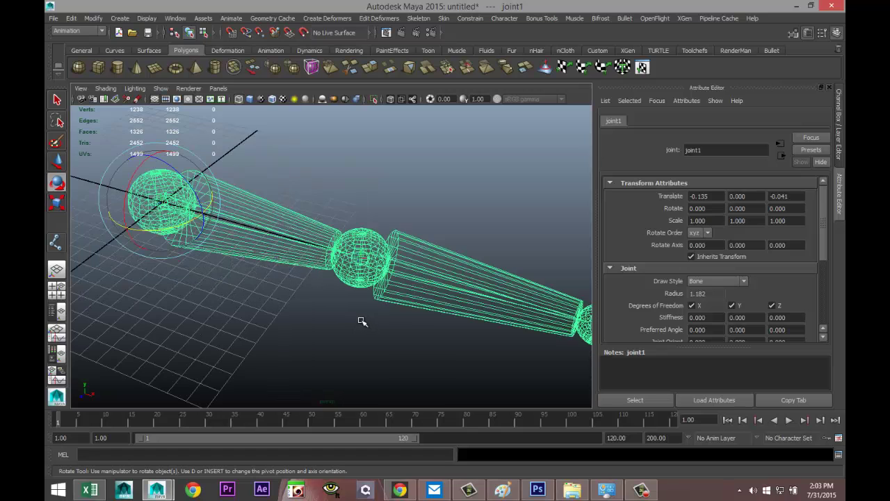
scroll(363, 322, down, 3)
alt+drag(389, 341, 383, 344)
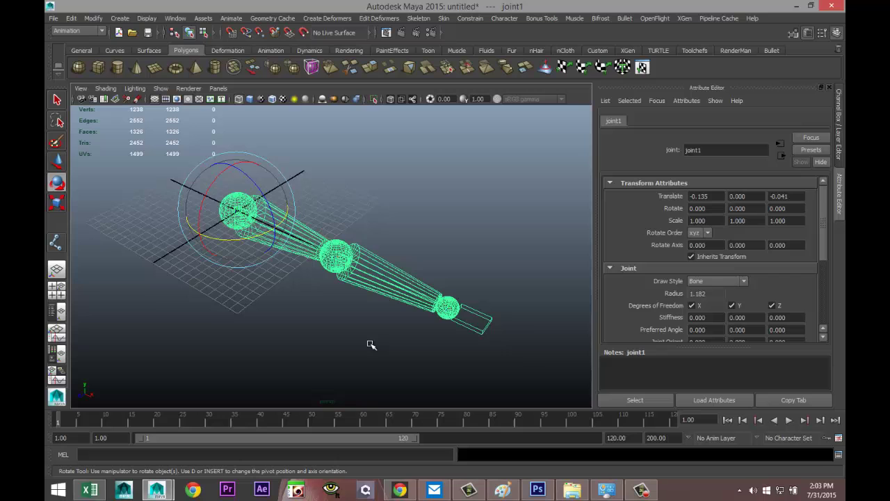
scroll(369, 343, up, 2)
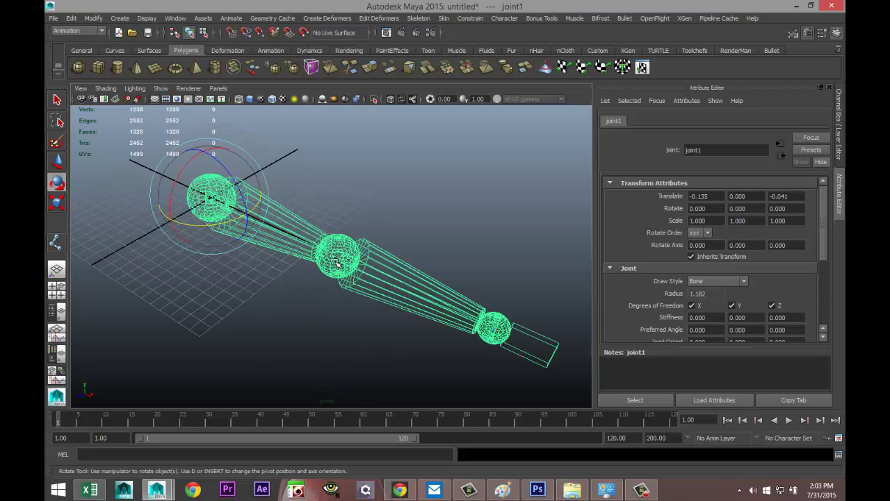
click(340, 253)
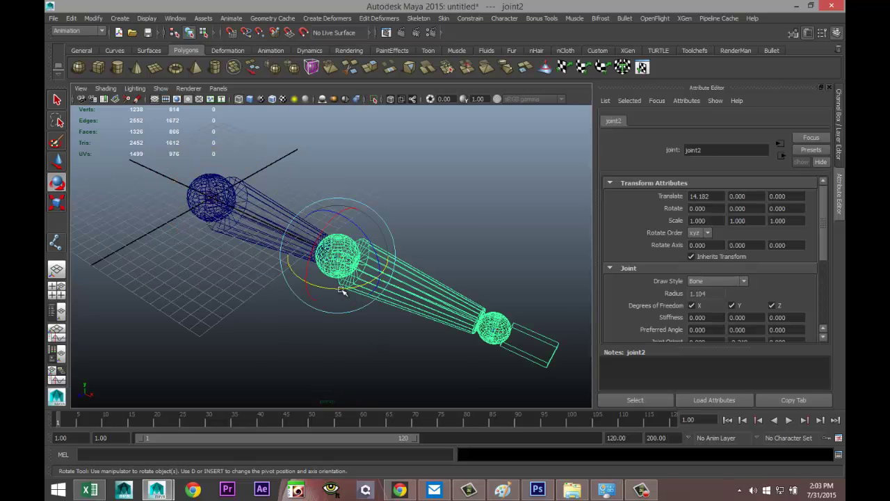
drag(341, 290, 373, 305)
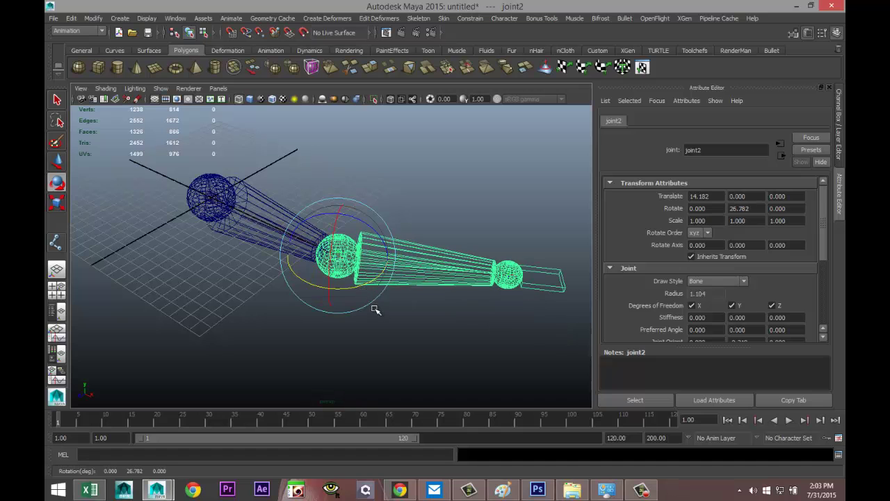
key(ctrl+z)
- Reframe the arm side-on, deselect the chain and switch to the four-view layout
alt+drag(237, 304, 318, 322)
click(427, 335)
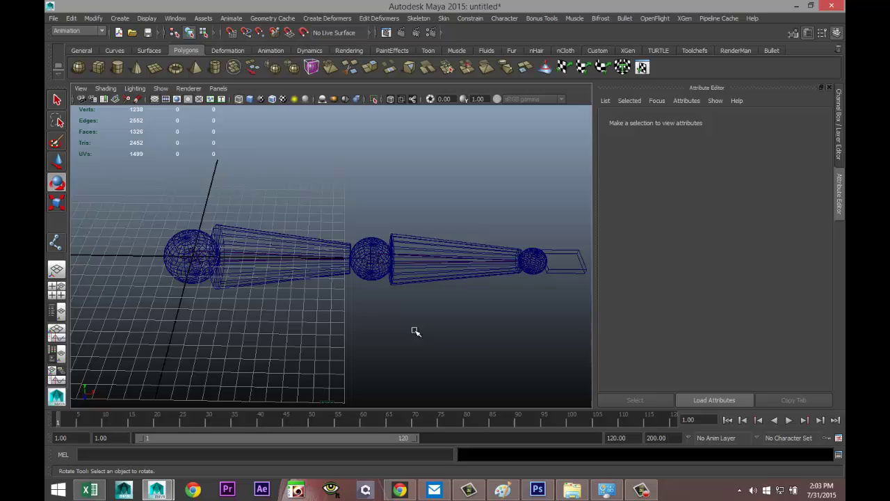
alt+drag(415, 332, 357, 321)
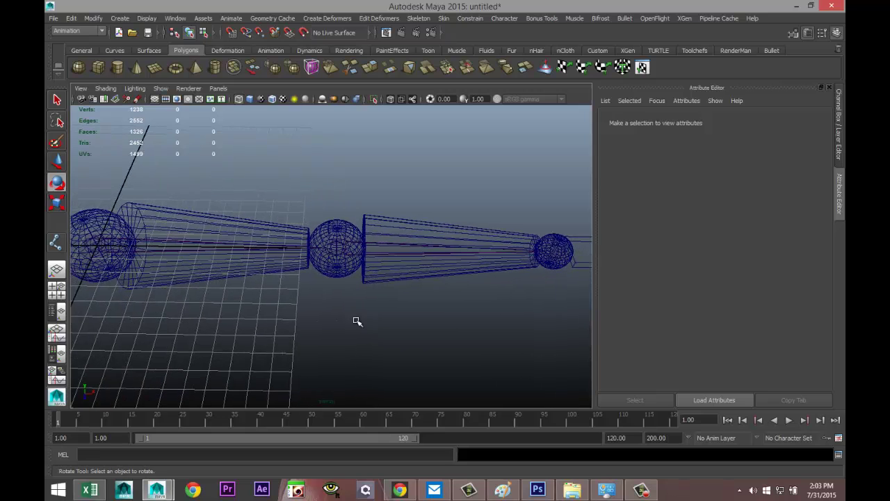
click(57, 288)
- Reset the IK Handle Tool settings and set Current solver to Rotate-Plane Solver
key(space)
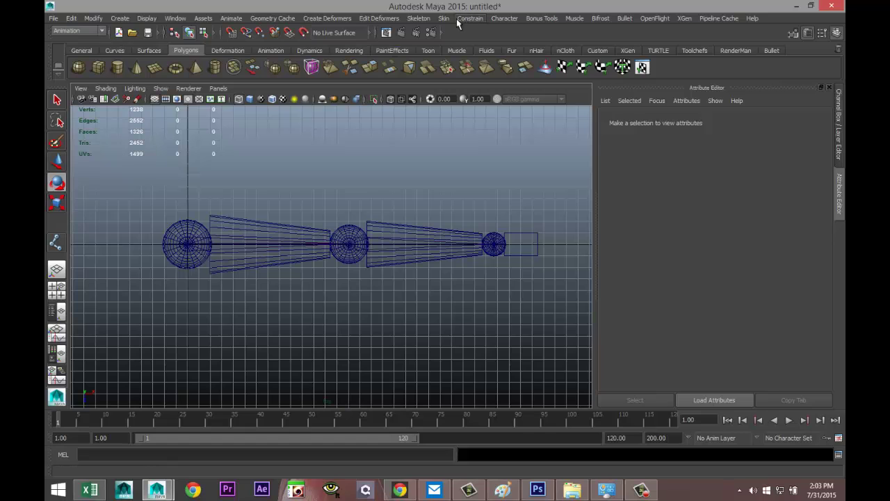
click(419, 18)
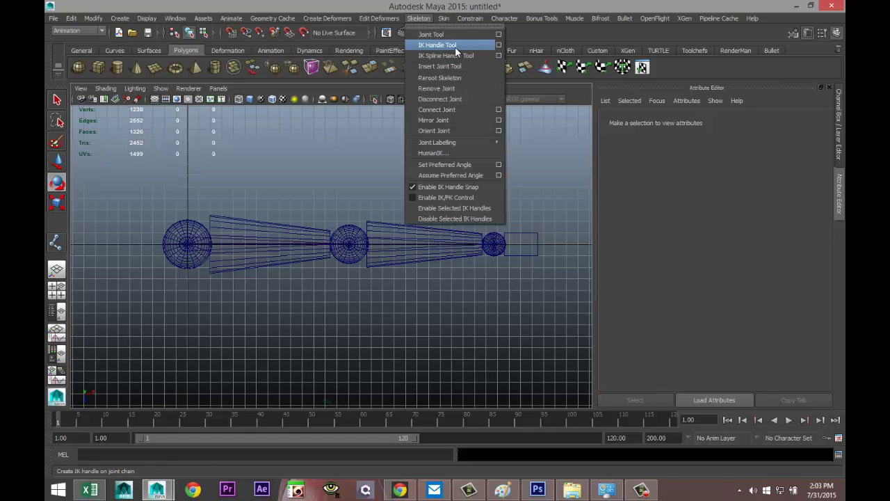
click(499, 44)
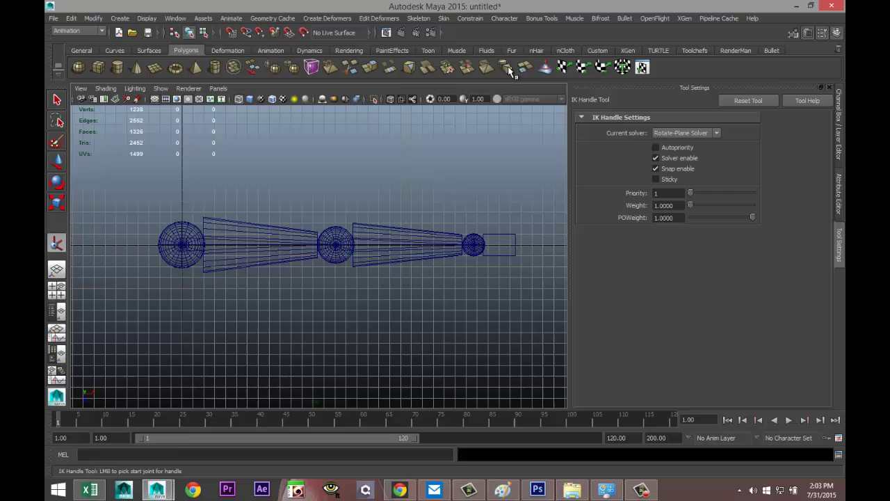
click(758, 102)
click(717, 134)
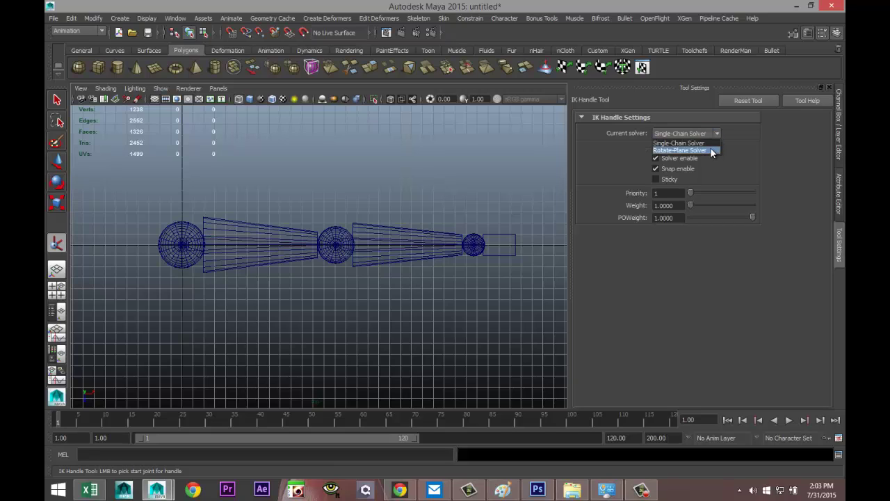
click(710, 151)
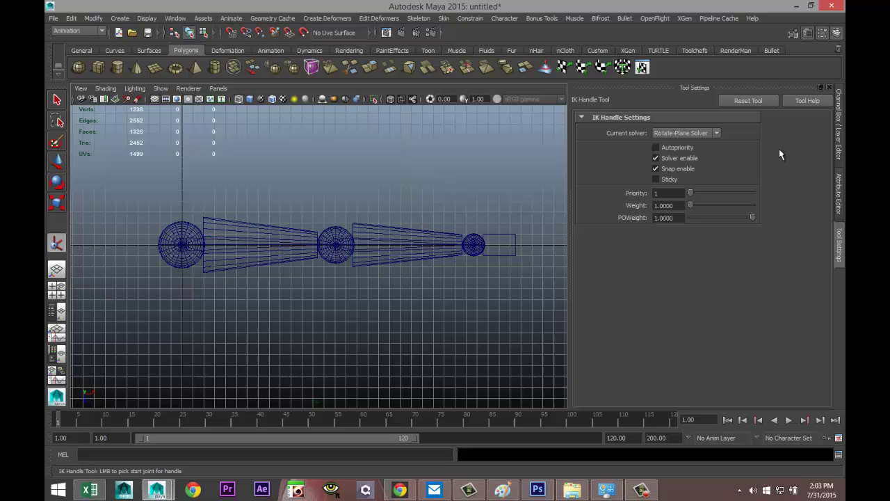
- Close tool settings, dismiss the error and select joint1 and the wrist joint
key(e)
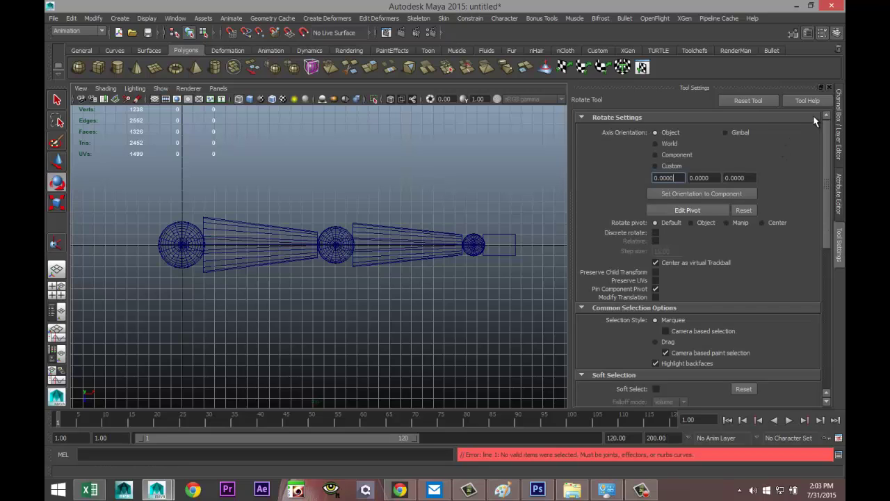
click(829, 87)
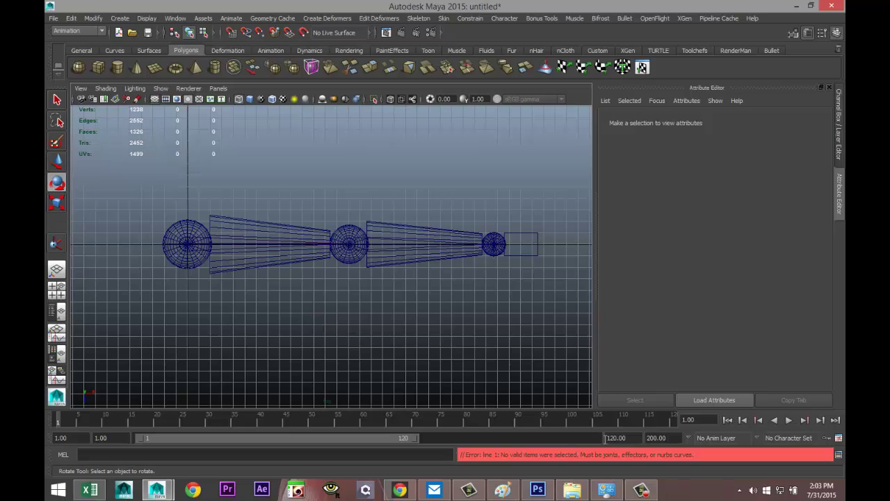
click(487, 342)
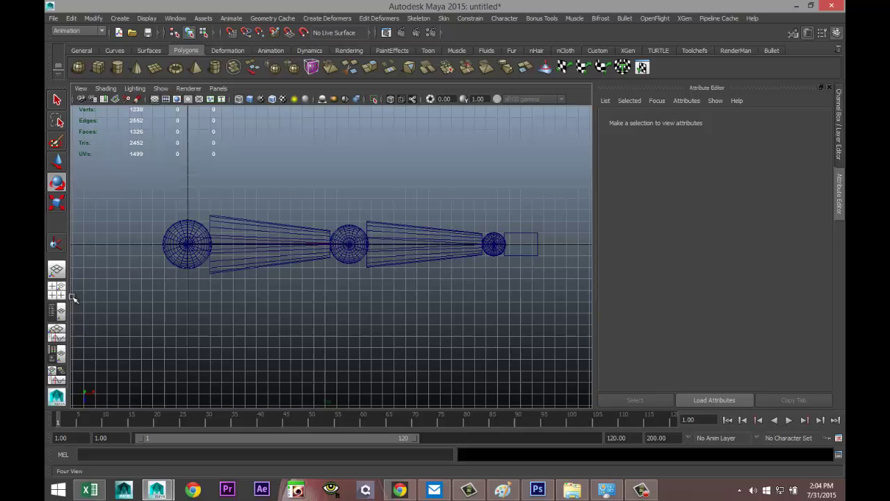
scroll(211, 287, up, 3)
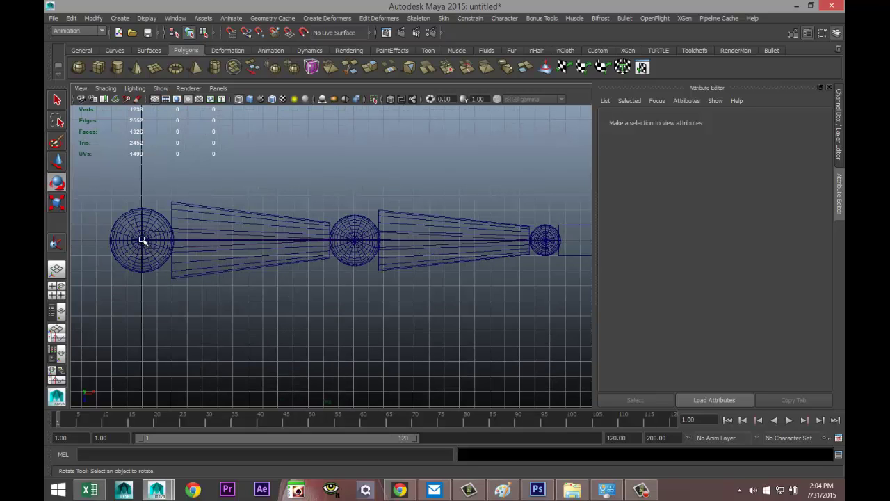
click(141, 240)
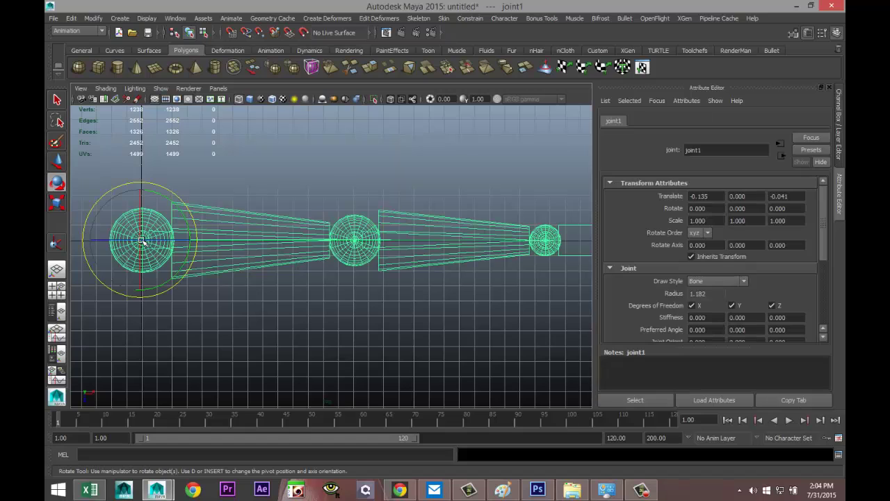
click(547, 243)
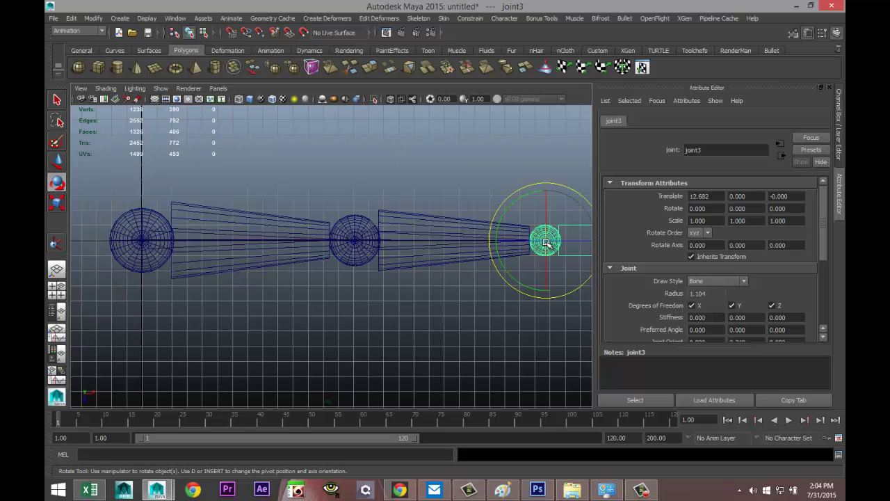
click(57, 292)
key(space)
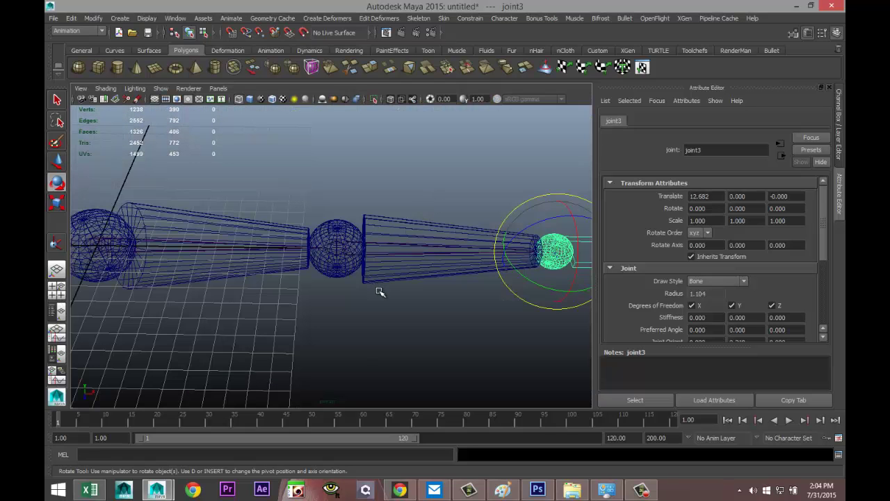
- Deselect the wrist and frame the arm from a lower, more level angle
alt+drag(379, 292, 293, 282)
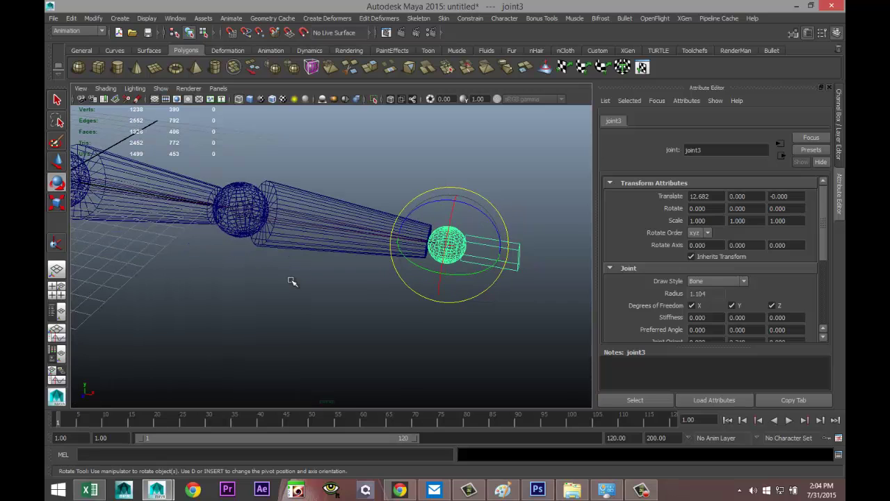
click(348, 324)
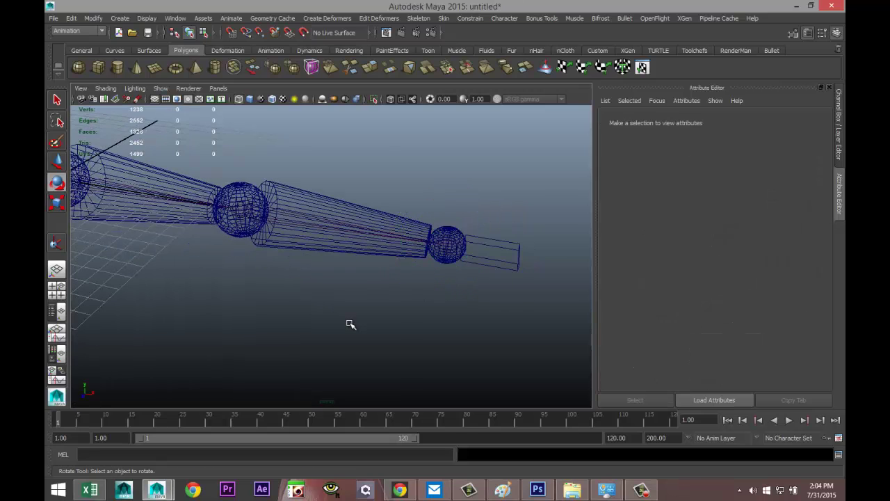
scroll(341, 321, up, 3)
scroll(433, 361, down, 1)
scroll(317, 332, down, 2)
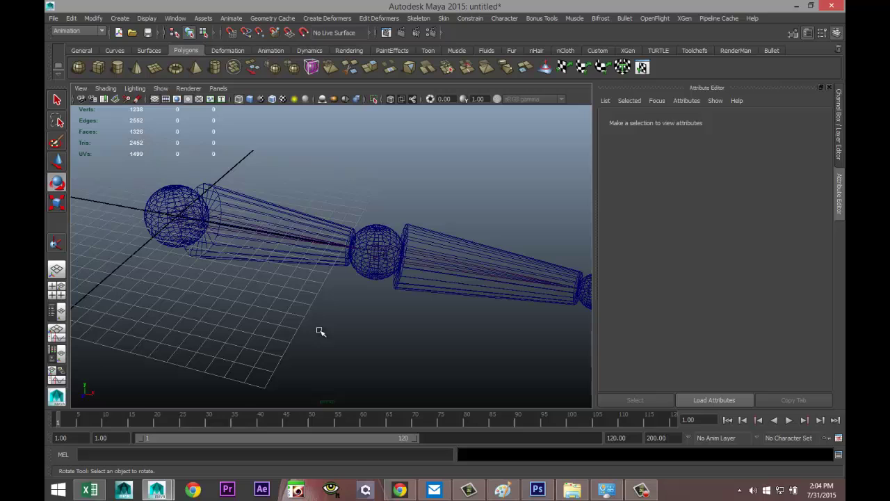
scroll(318, 334, up, 2)
alt+drag(315, 334, 292, 306)
click(58, 298)
key(space)
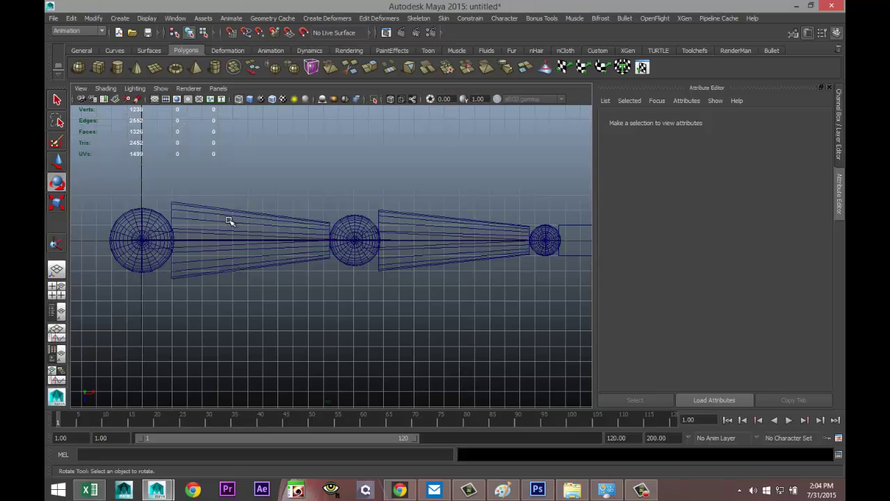
- Create ikHandle1 from the shoulder joint1 to the wrist joint with the IK Handle Tool
click(418, 18)
click(473, 43)
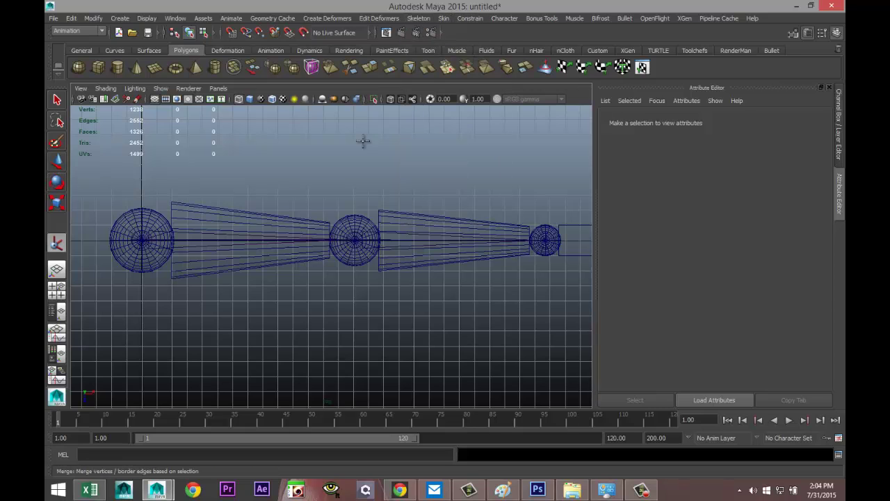
click(141, 240)
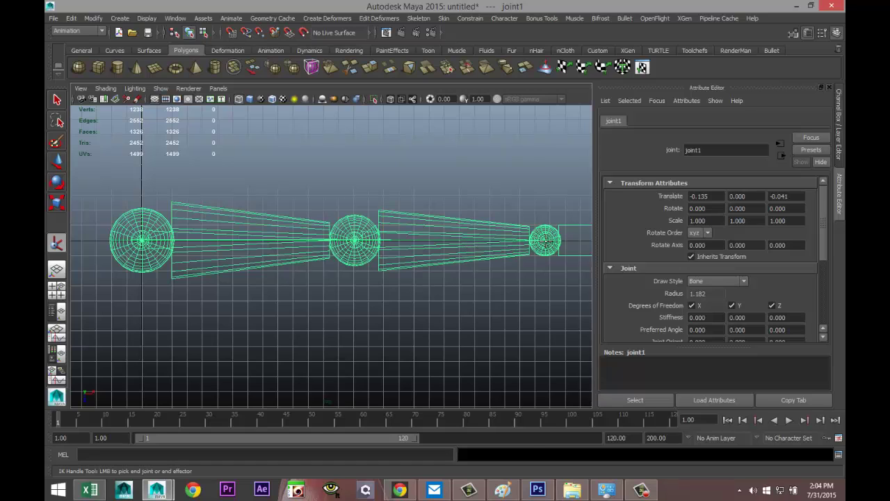
click(546, 240)
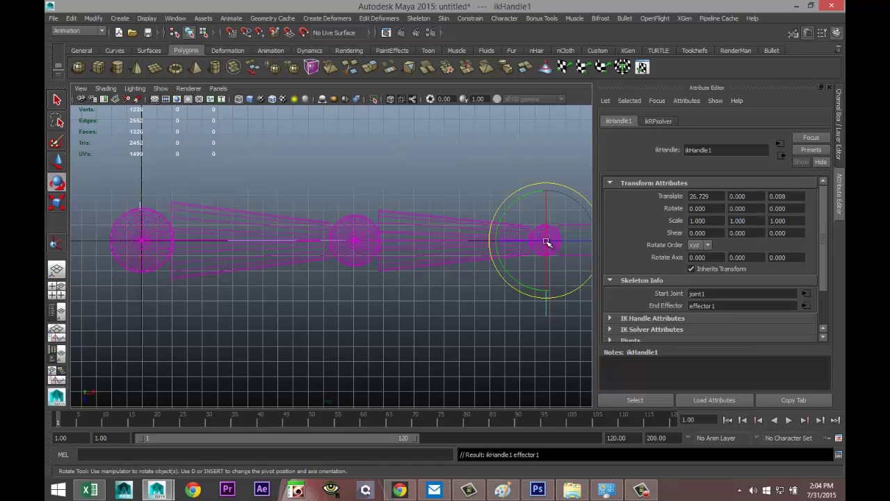
click(57, 291)
key(space)
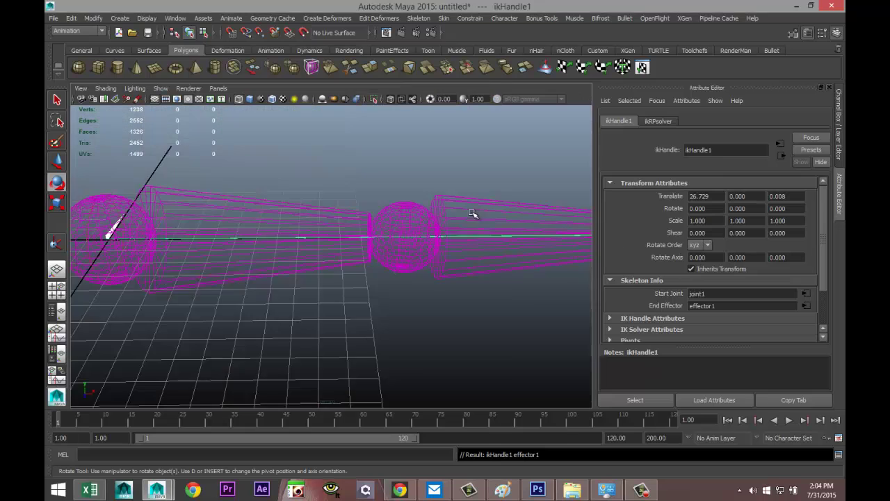
scroll(472, 213, down, 3)
alt+drag(421, 302, 346, 333)
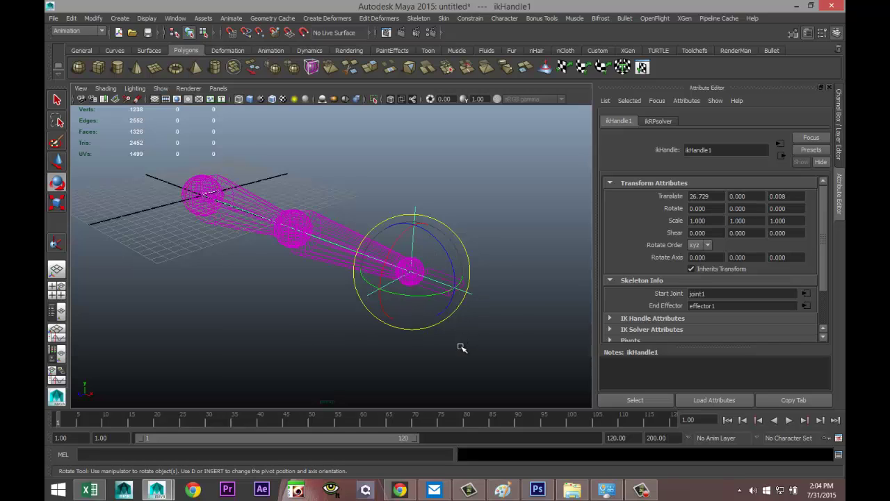
alt+drag(461, 347, 451, 344)
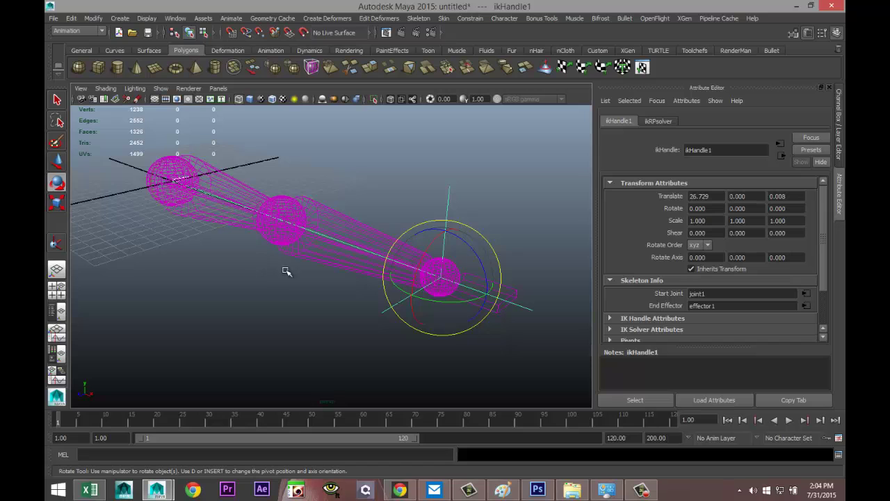
- Move ikHandle1 to 18.597, -3.718, 3.392 so the arm bends down at the elbow
key(w)
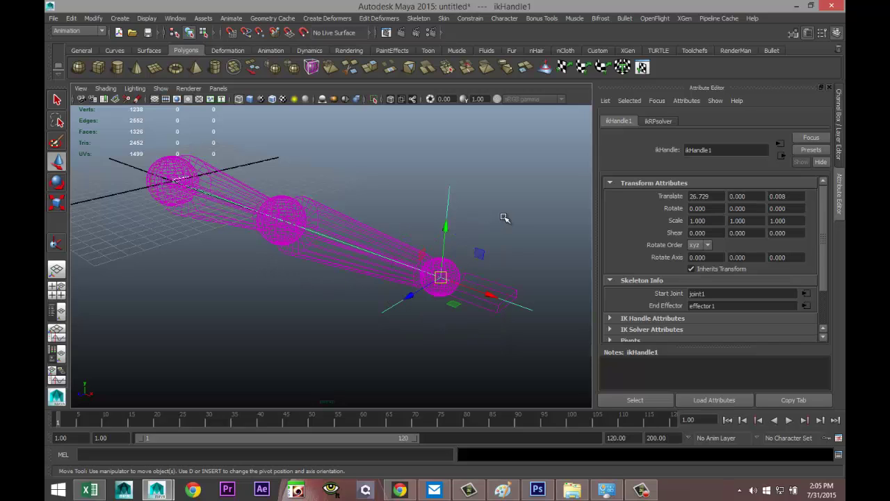
alt+drag(319, 244, 350, 266)
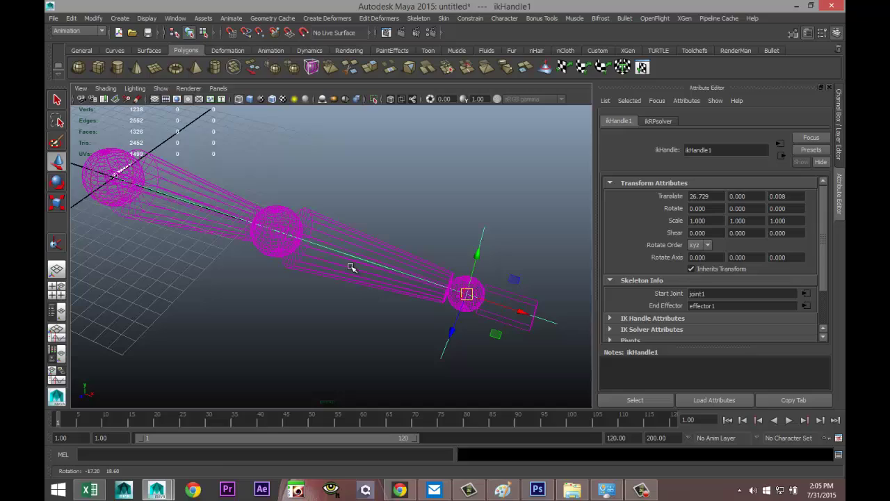
drag(466, 295, 299, 279)
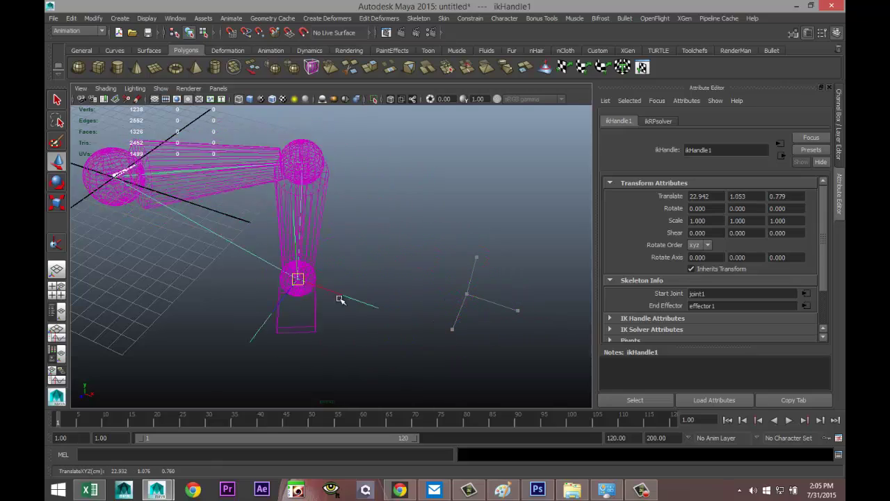
drag(340, 299, 316, 267)
alt+drag(382, 299, 308, 262)
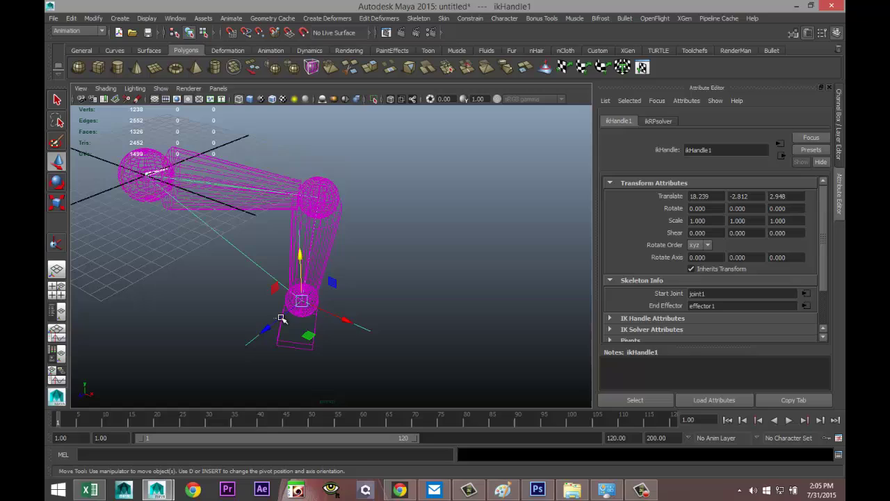
drag(316, 306, 272, 322)
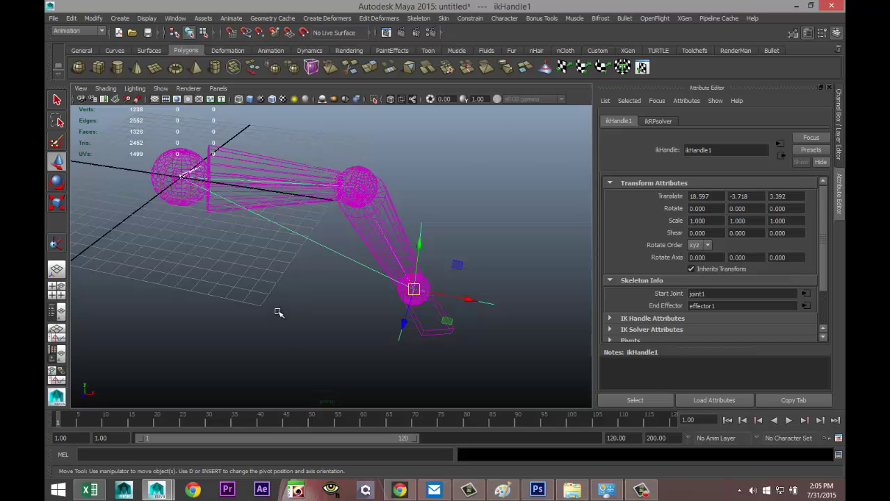
alt+drag(275, 317, 317, 346)
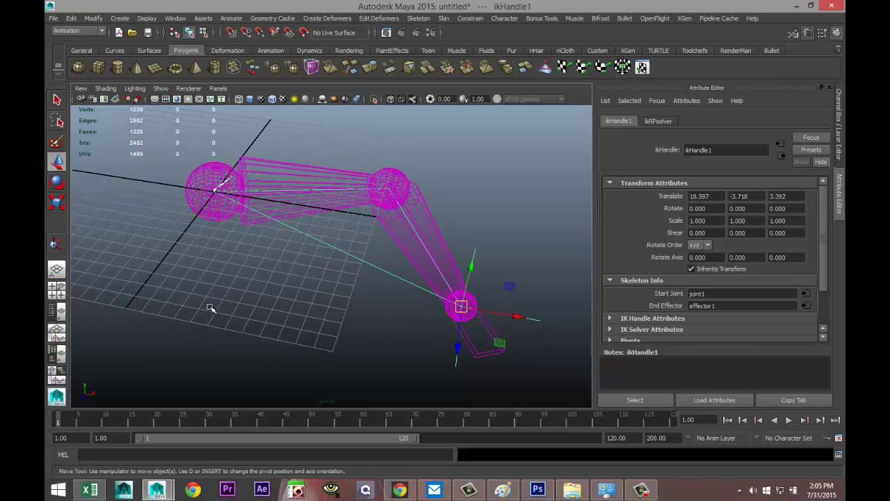